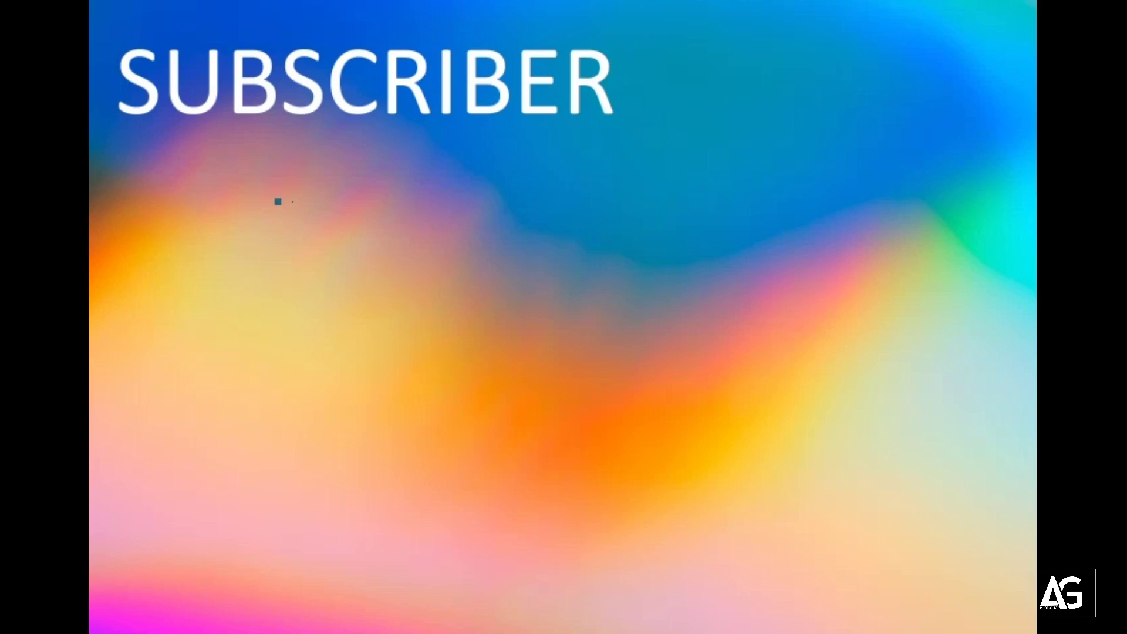
- Write the request 'I need a tutorial / how to edit a photo / taken at night light falling through the window.'
text(I need a tutorial)
key(Return)
text(h)
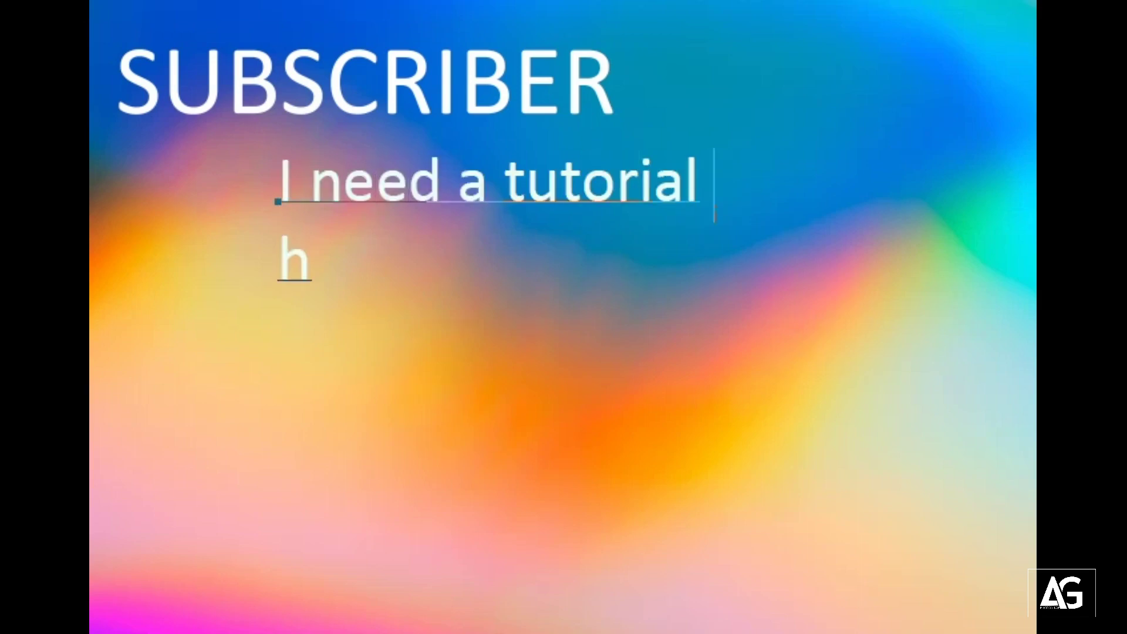
text(ow to edit a photo)
key(Return)
text(taken at night light falling)
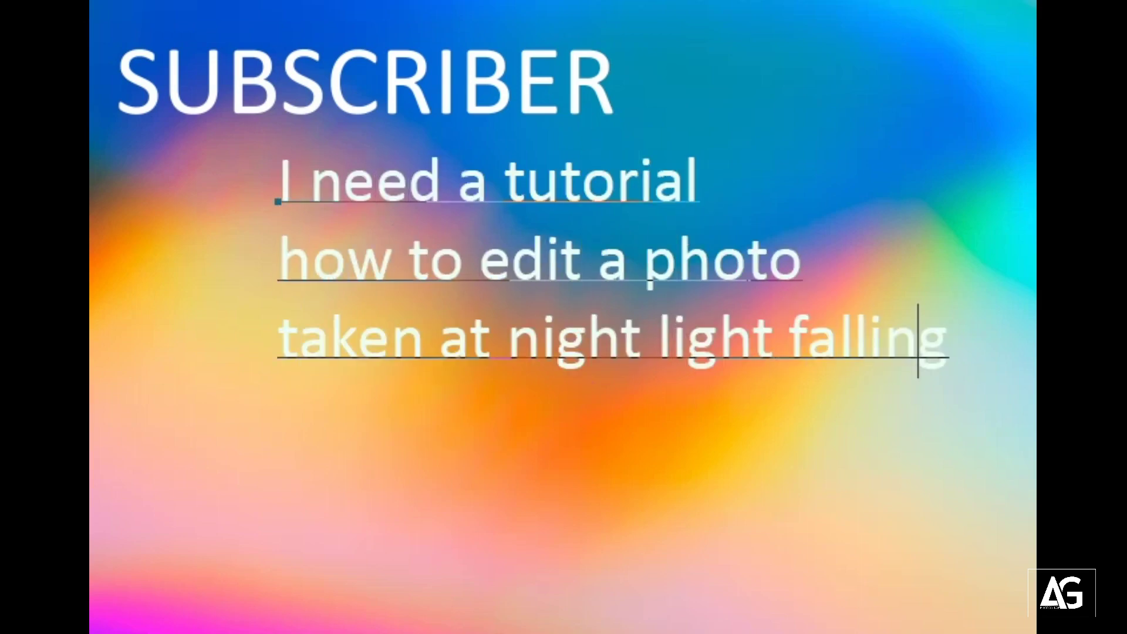
text( through the window.)
- Add a signature line, launch Photoshop CC, and select the Quick Selection tool
key(Return)
text(by moha)
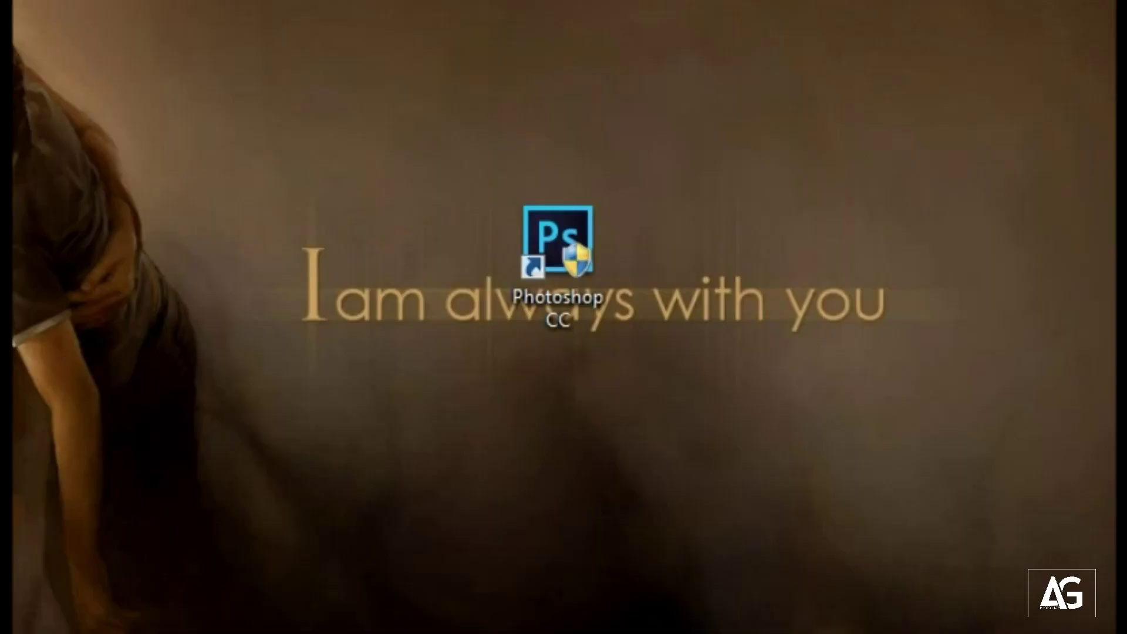
double_click(559, 249)
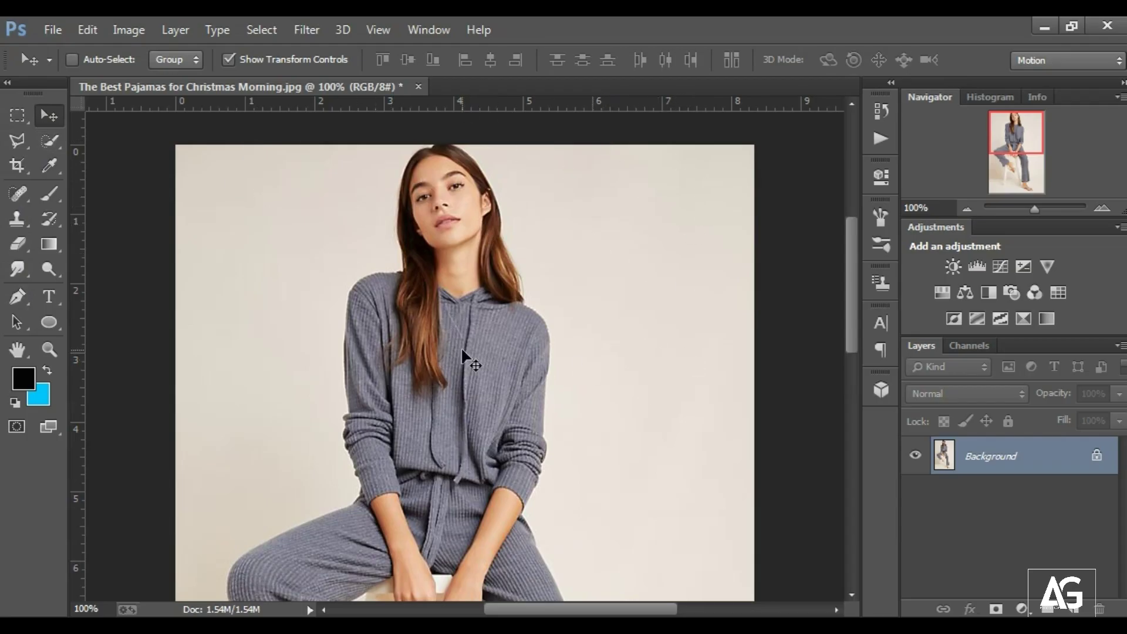
click(50, 148)
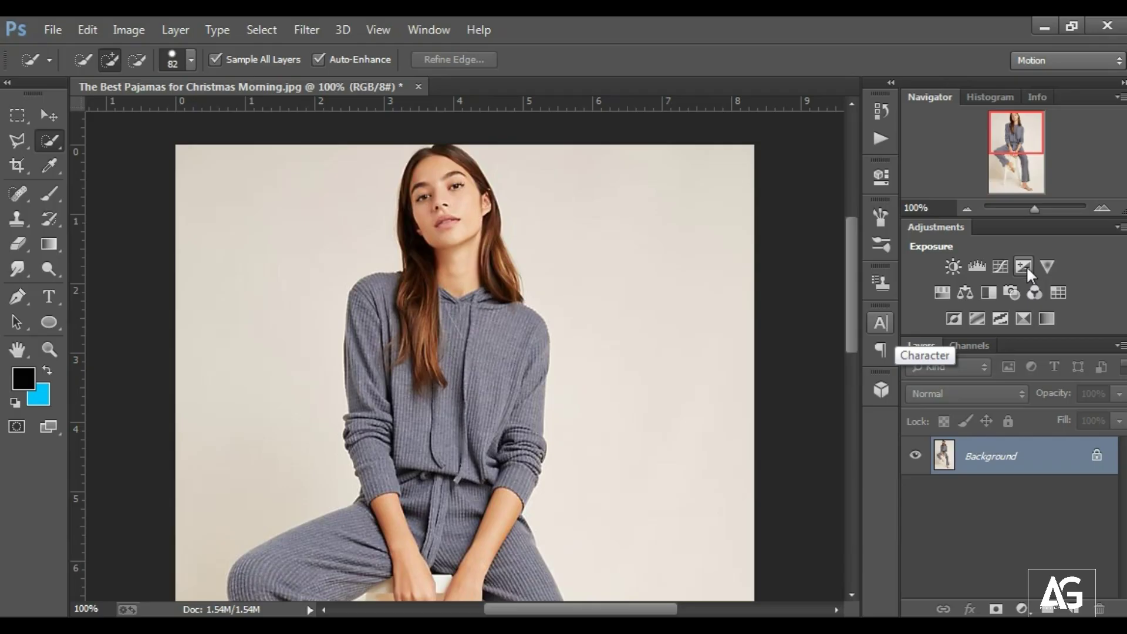
- Add an Exposure adjustment layer set to about -1.99 to darken the photo
click(1025, 267)
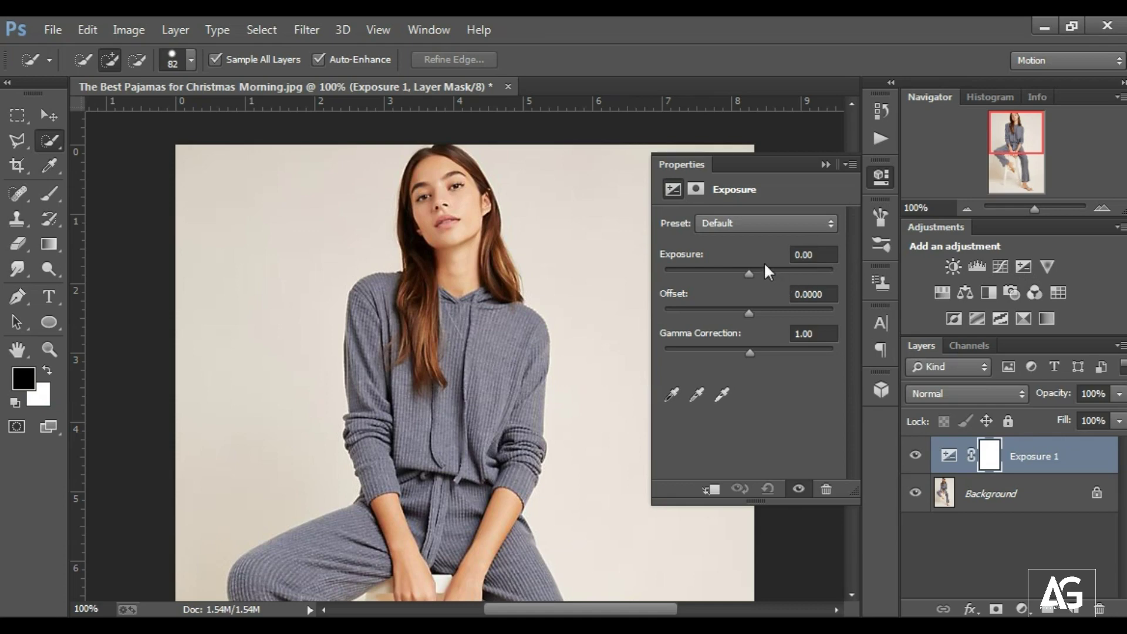
drag(751, 274, 725, 273)
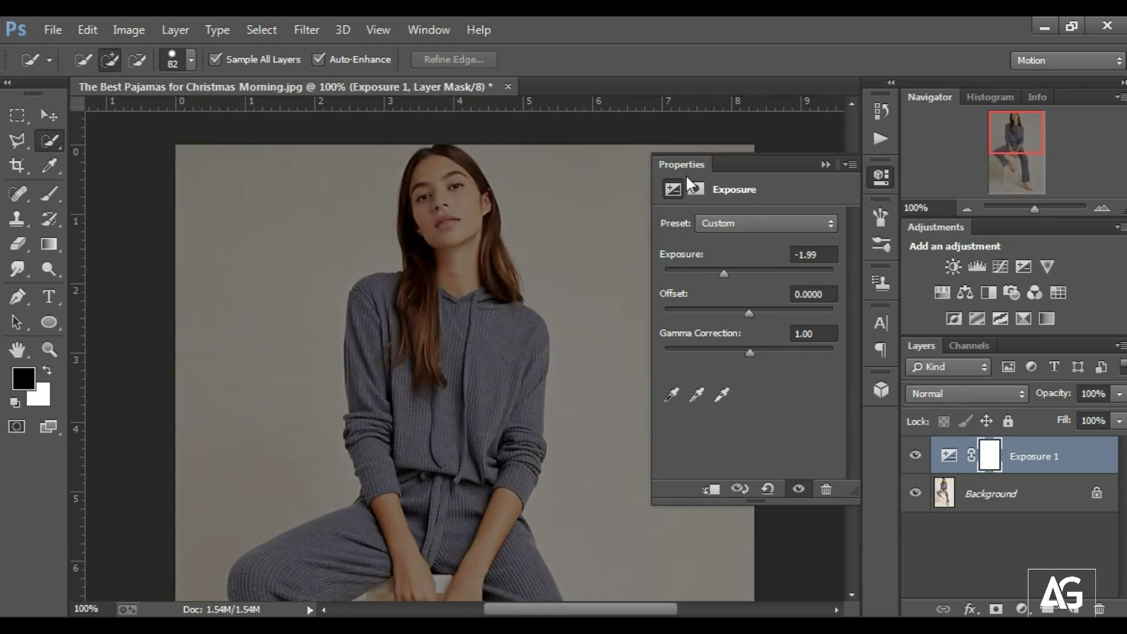
click(820, 166)
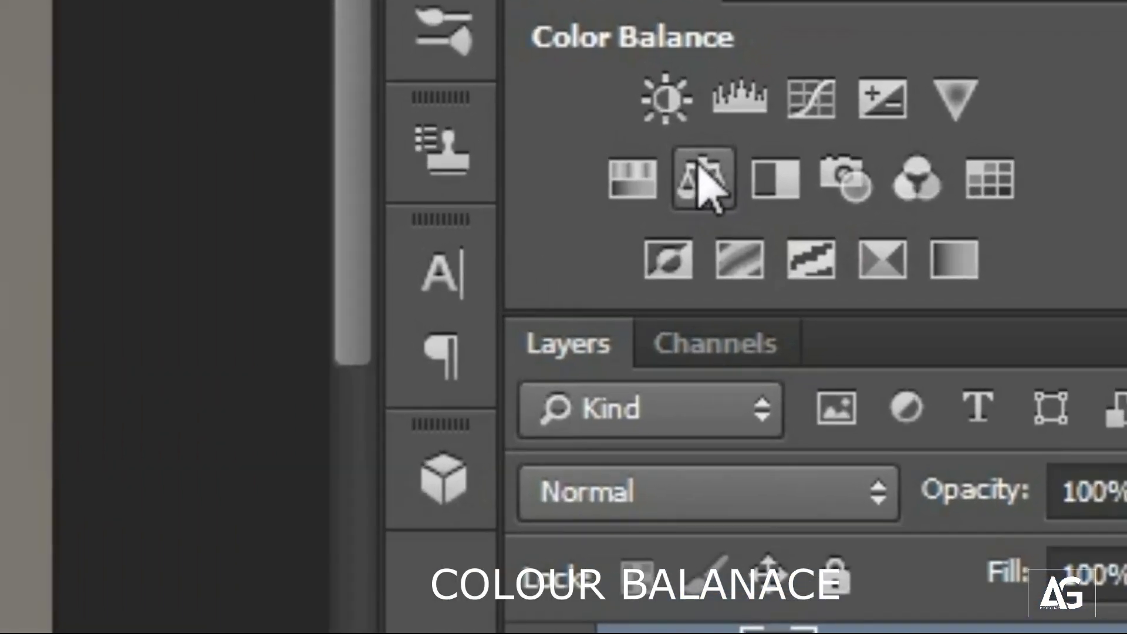
- Add a Color Balance layer with Cyan-Red -11 and Yellow-Blue +39 for a blue tint
click(702, 182)
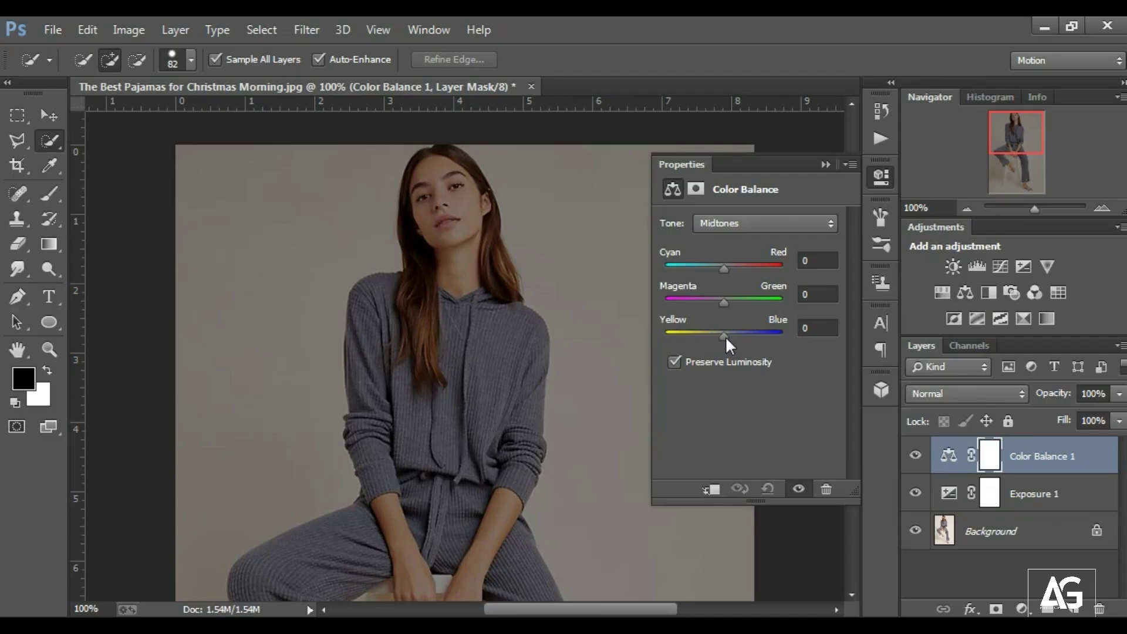
drag(727, 338, 746, 345)
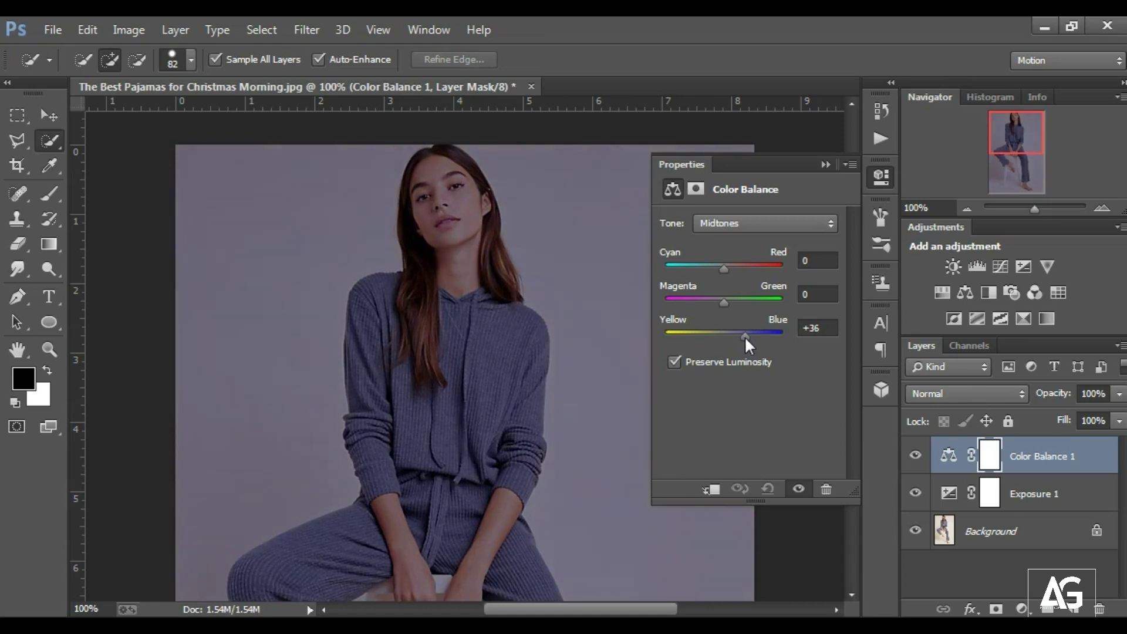
drag(727, 269, 717, 266)
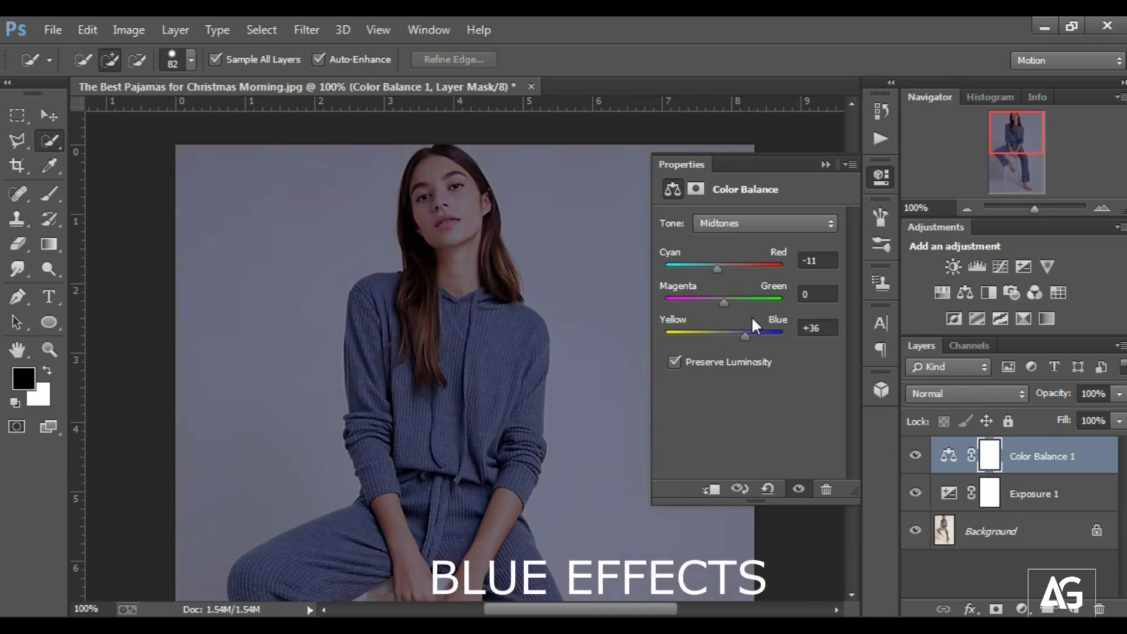
drag(743, 337, 748, 337)
click(822, 168)
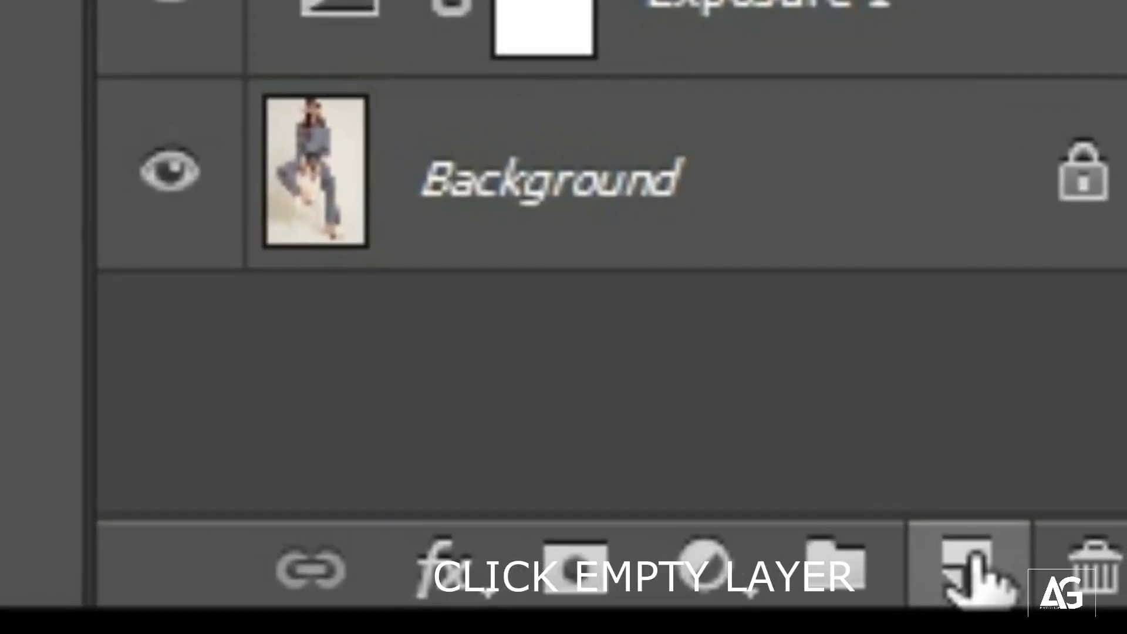
- Add empty Layer 1, choose the Rectangular Marquee, and set the foreground colour to white (ffffff)
click(977, 555)
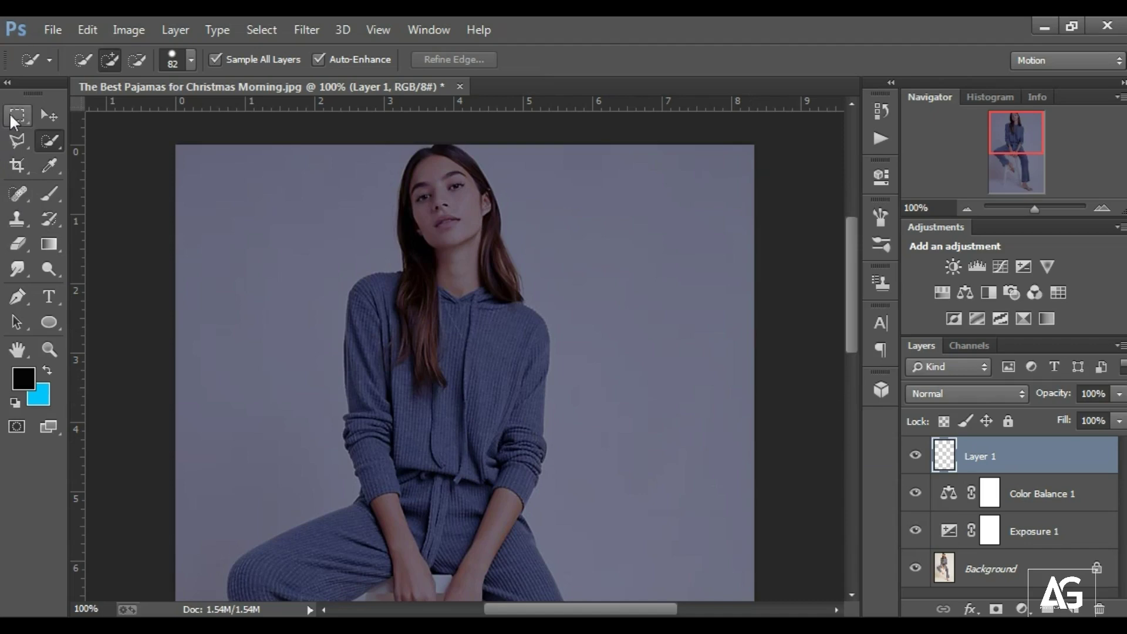
click(16, 120)
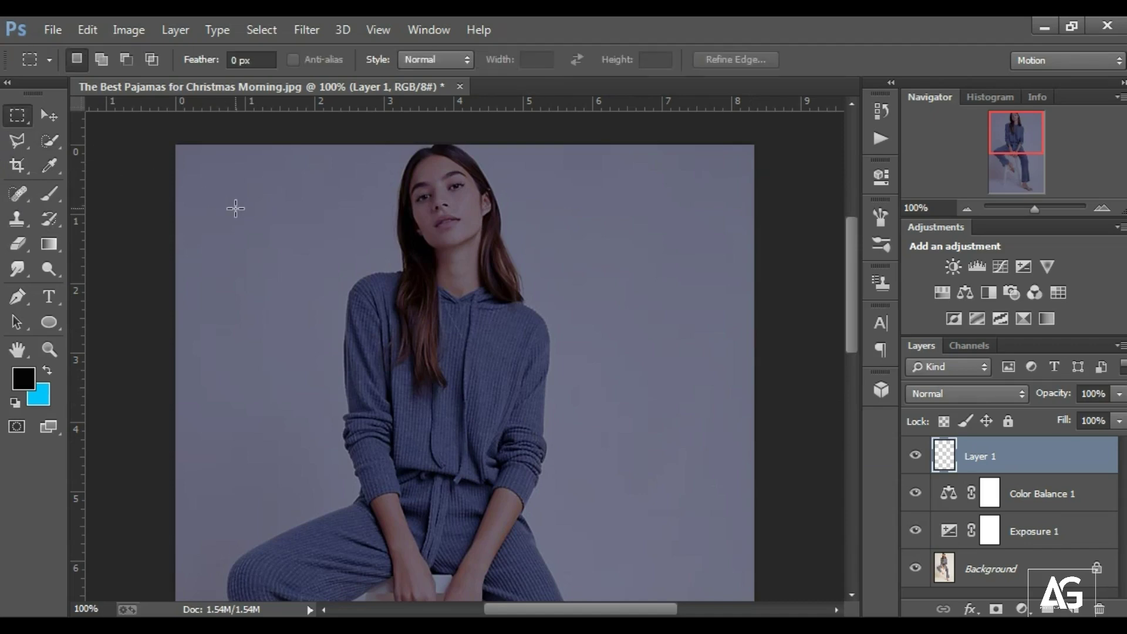
click(29, 379)
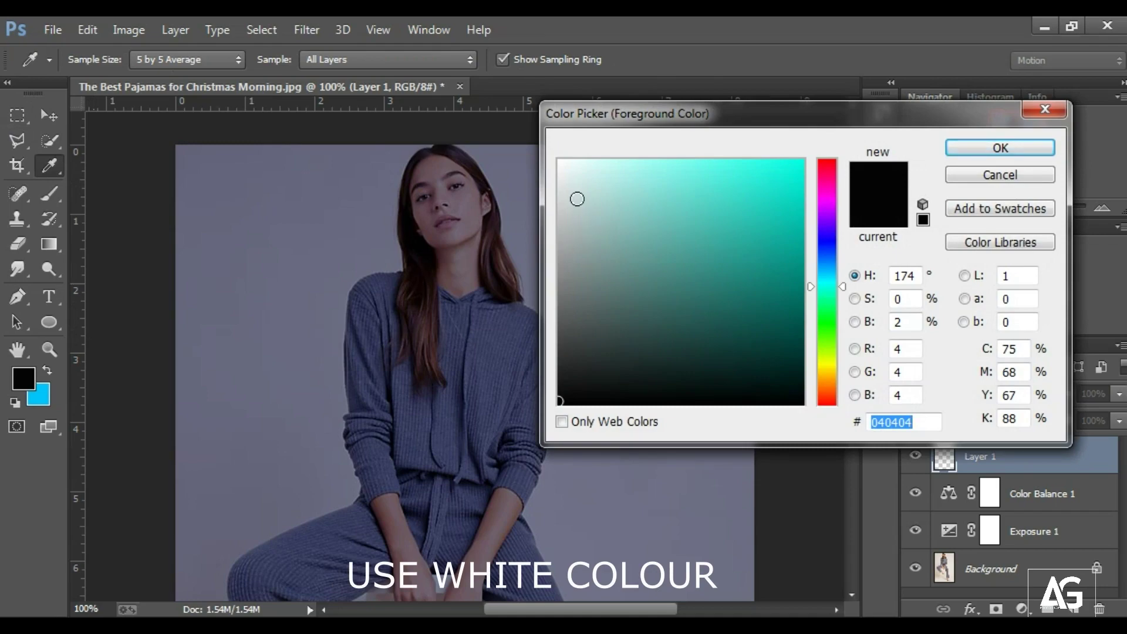
click(556, 159)
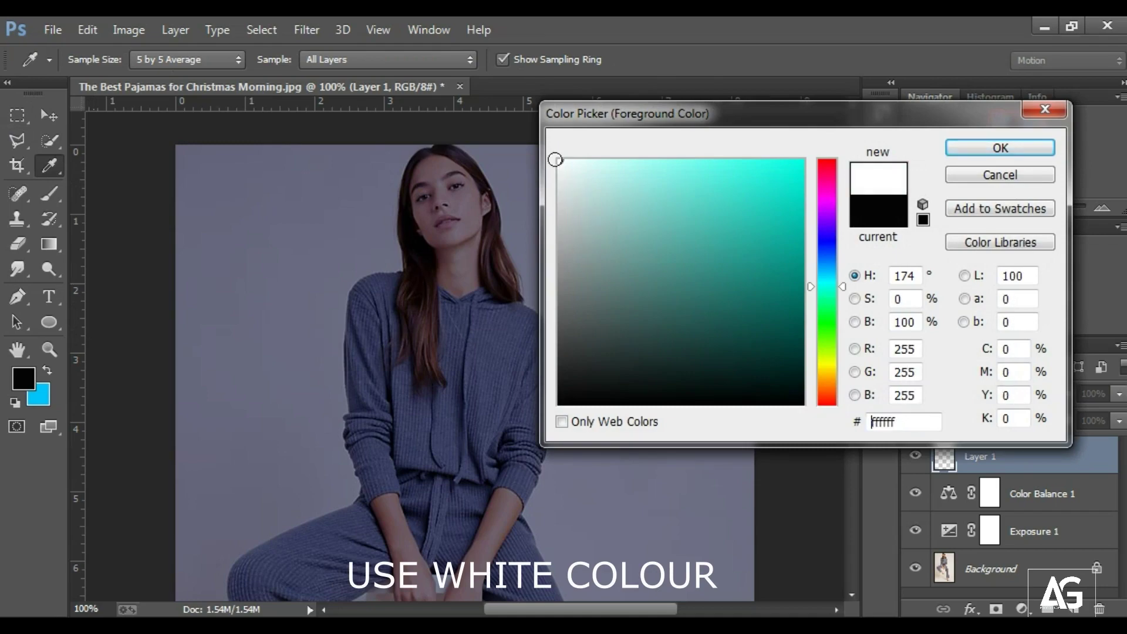
click(969, 147)
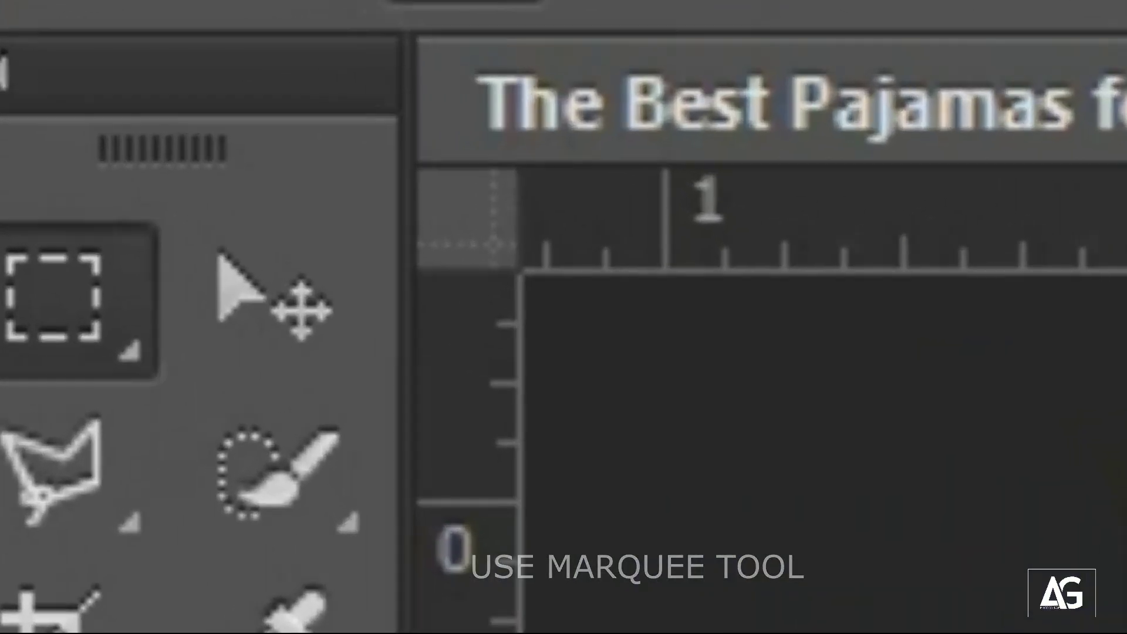
- Fill a rectangular selection beside the woman's face with white on Layer 1, then deselect it
drag(319, 186, 456, 300)
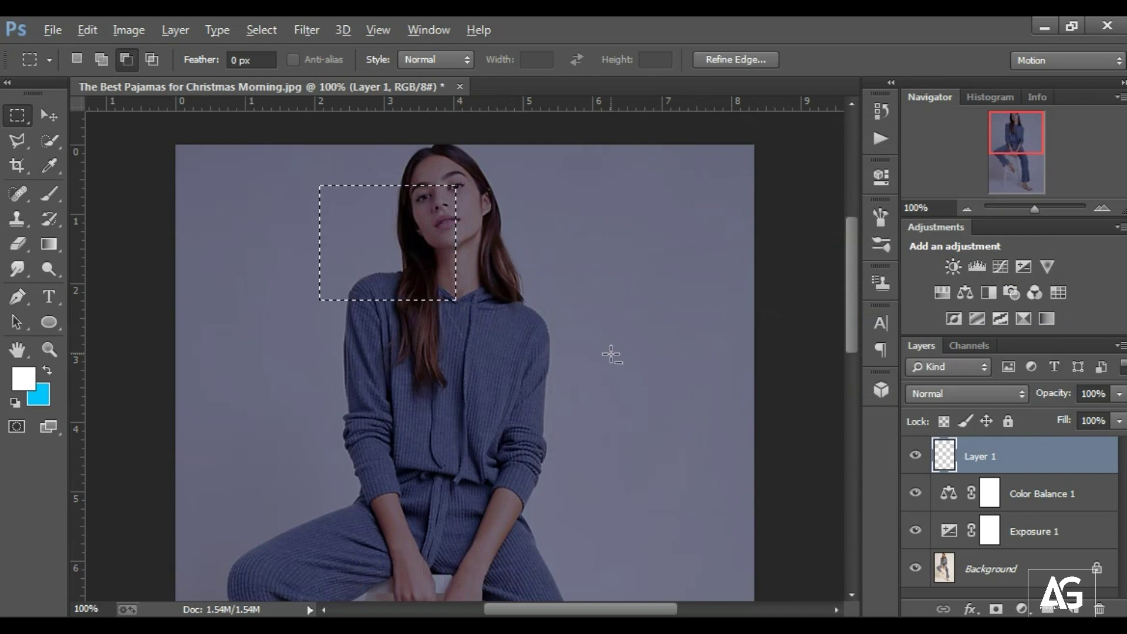
key(alt+Delete)
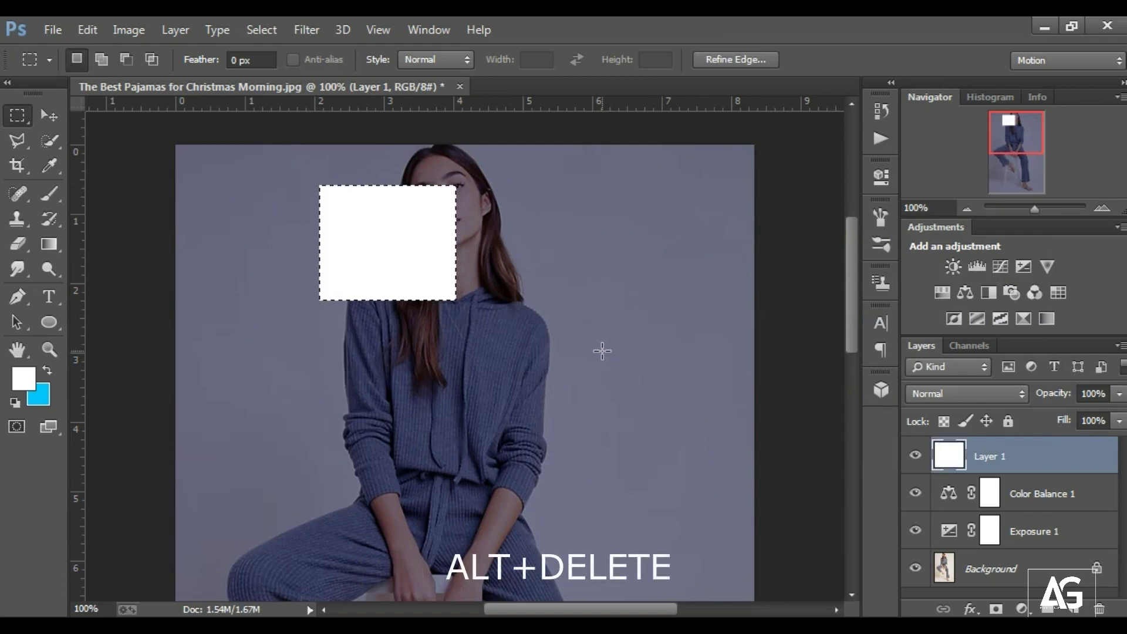
right_click(602, 351)
click(649, 219)
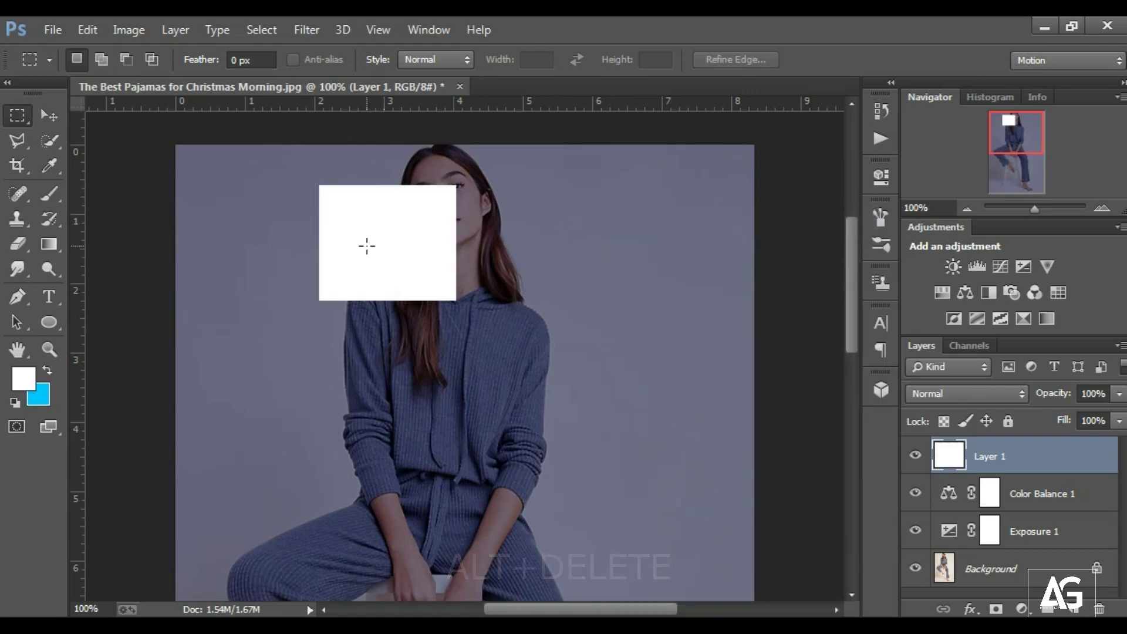
click(39, 116)
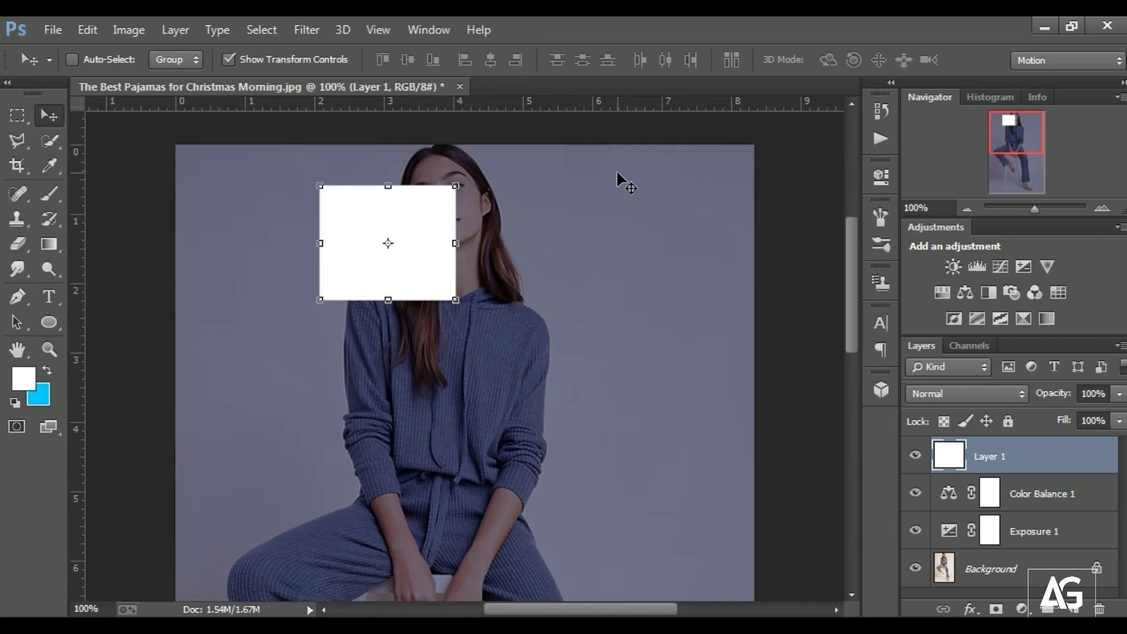
- Duplicate the white rectangle and move the copy straight down below the original
key(ctrl+j)
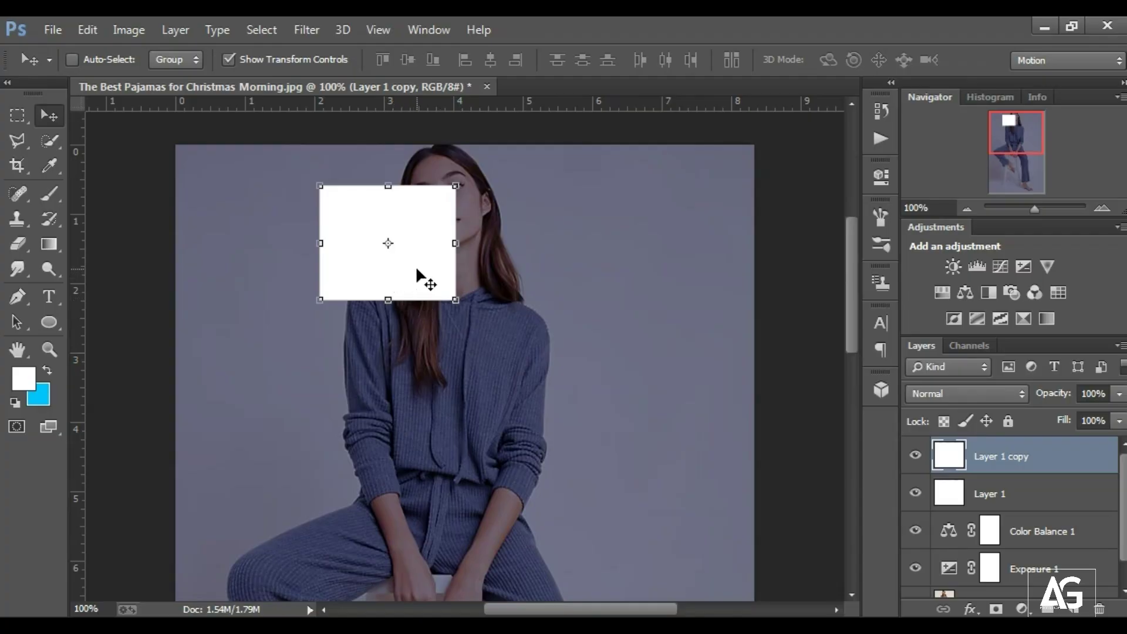
drag(417, 268, 410, 398)
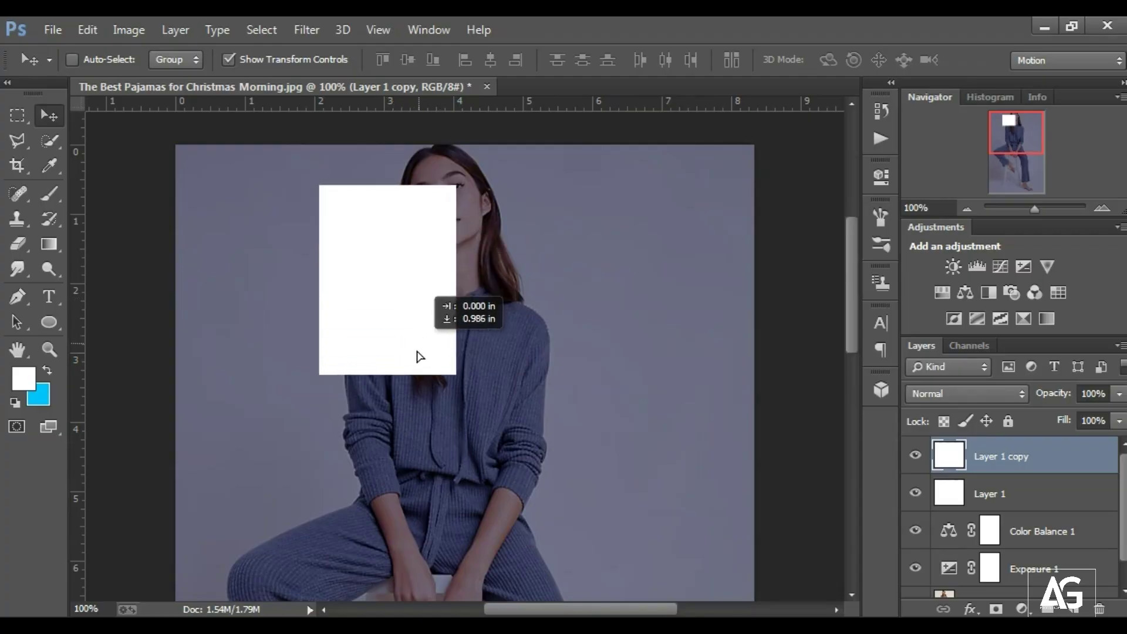
drag(413, 402, 417, 392)
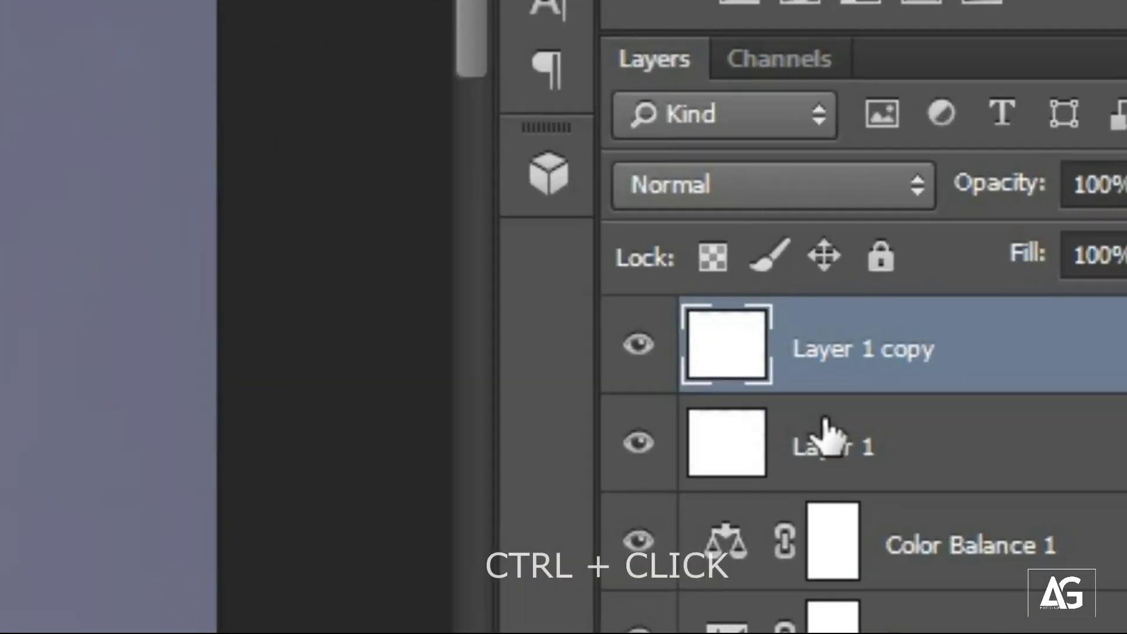
- Duplicate both rectangles and shift the copies right, evening the gaps into a 2x2 grid
ctrl+click(825, 434)
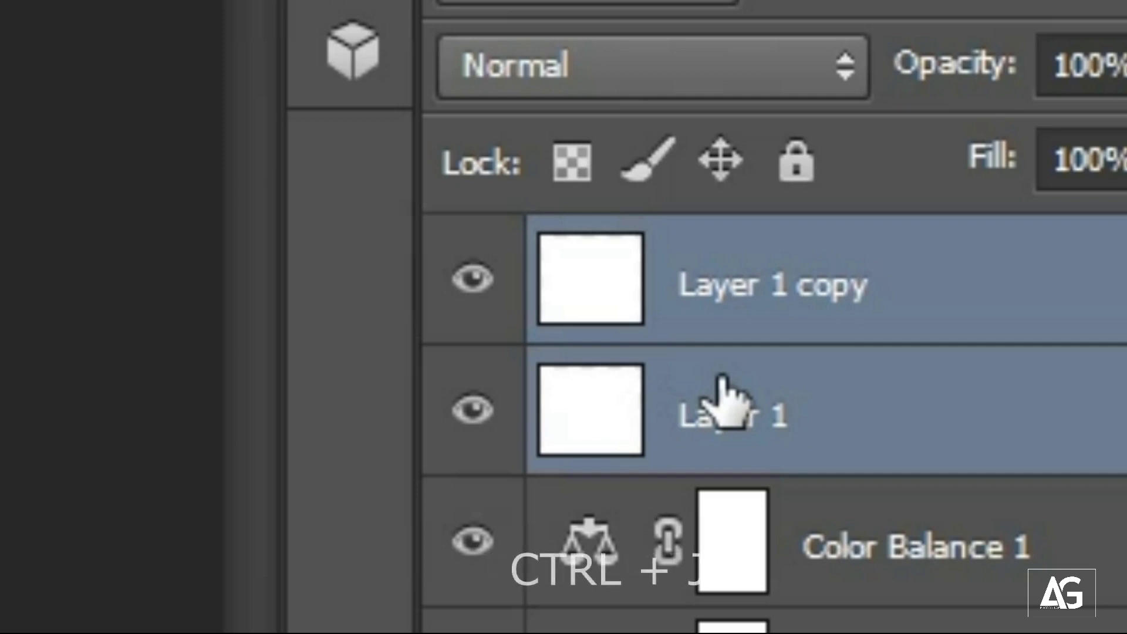
key(ctrl+j)
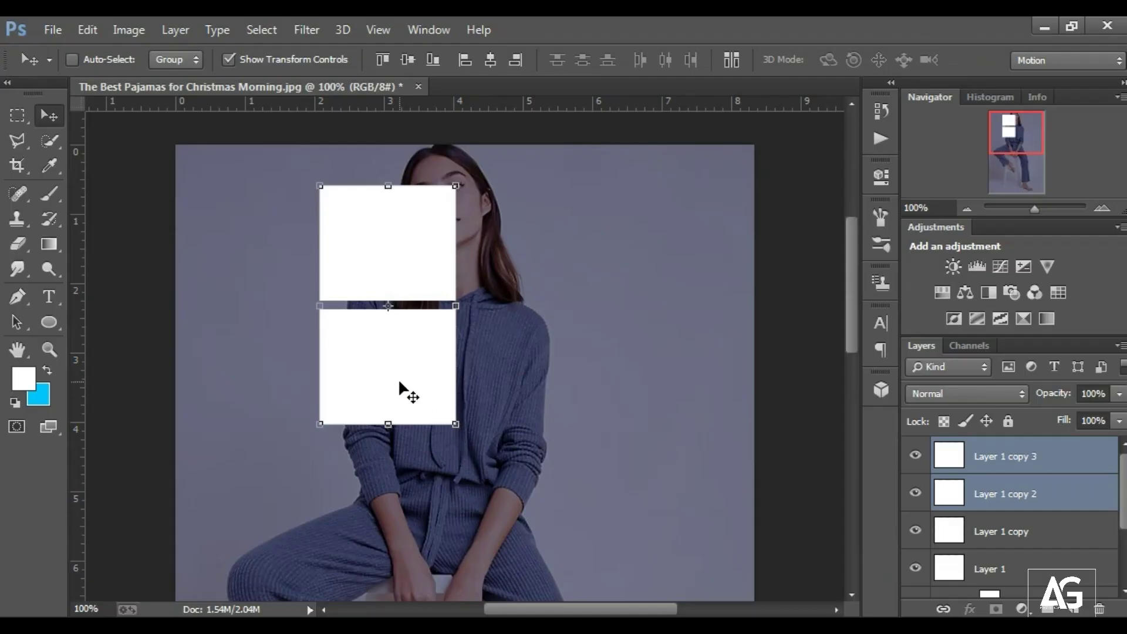
drag(399, 392, 552, 386)
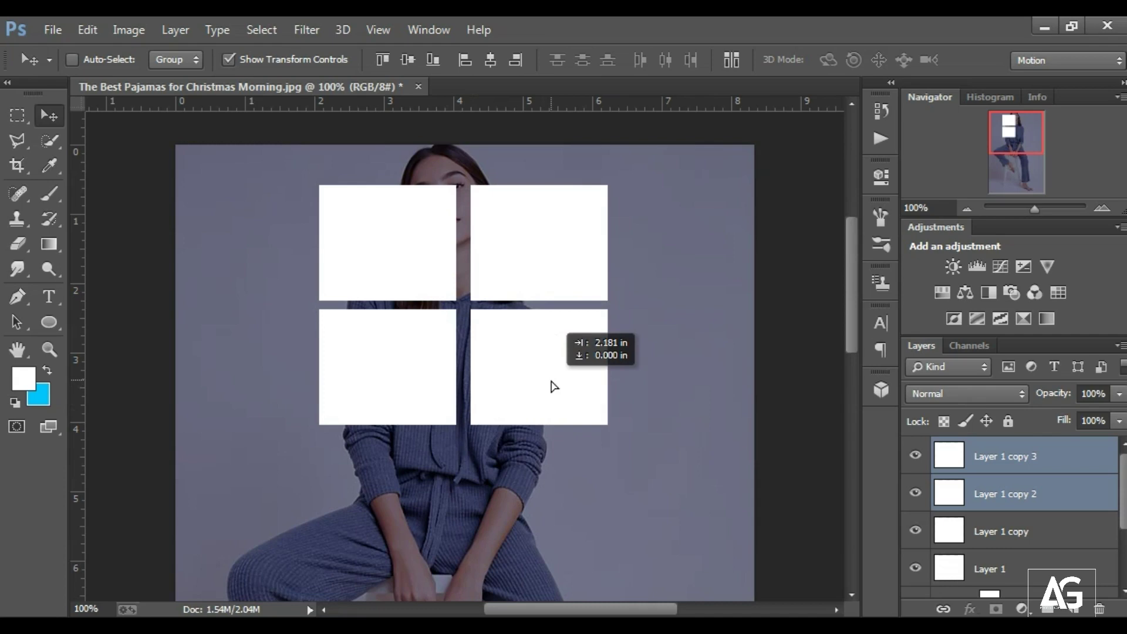
drag(551, 386, 547, 386)
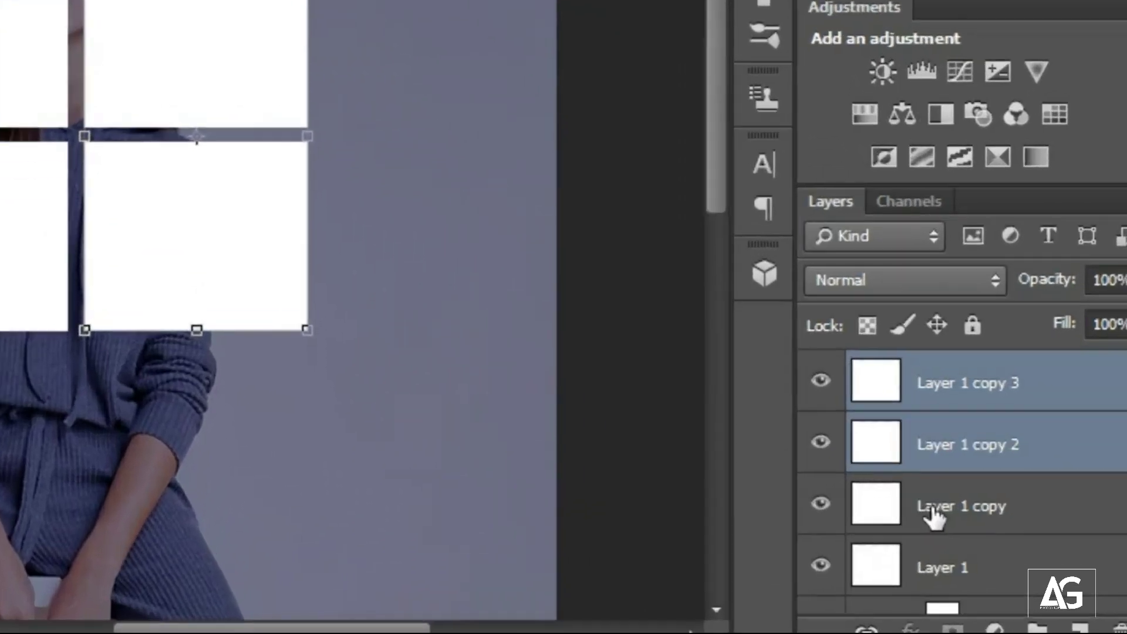
ctrl+click(1006, 547)
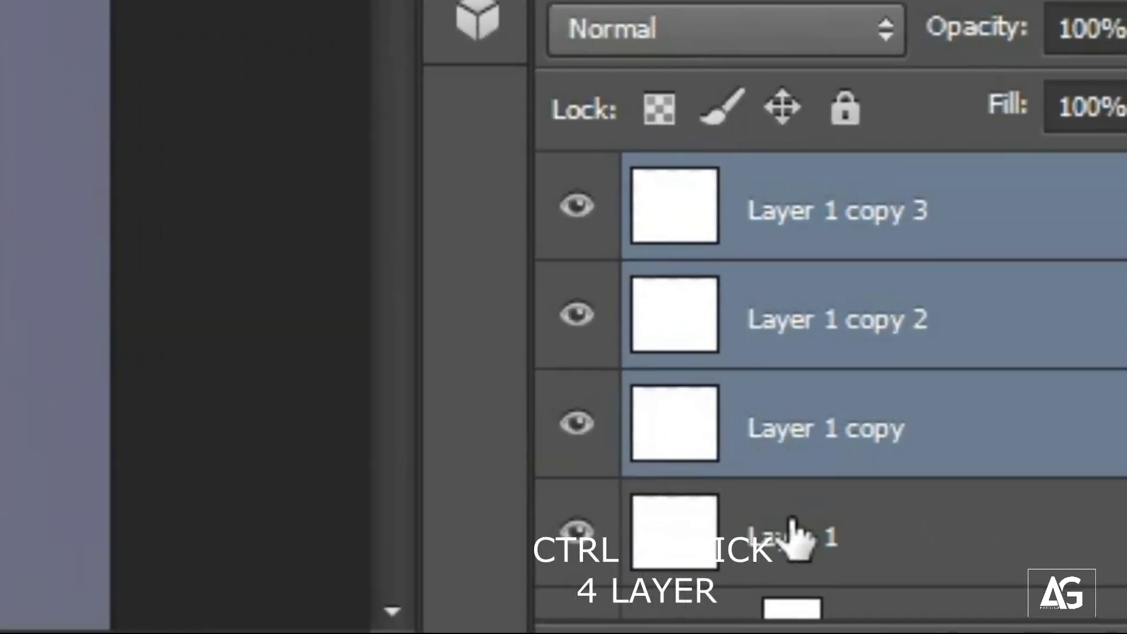
- Select all four rectangle layers and merge them into Layer 1 copy 3
ctrl+click(792, 522)
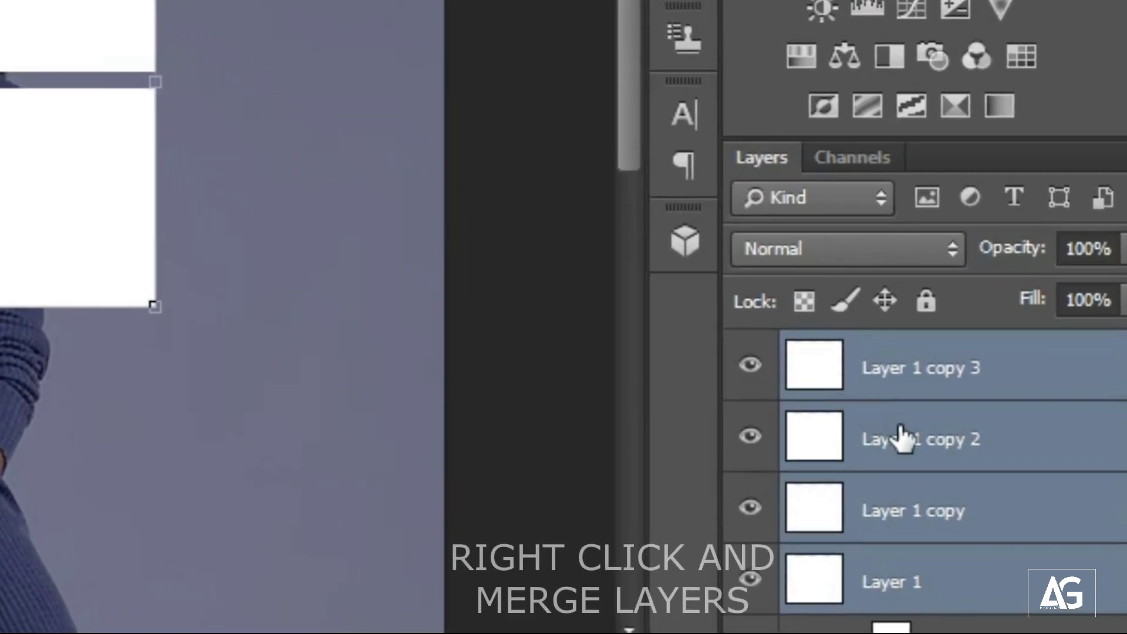
right_click(901, 438)
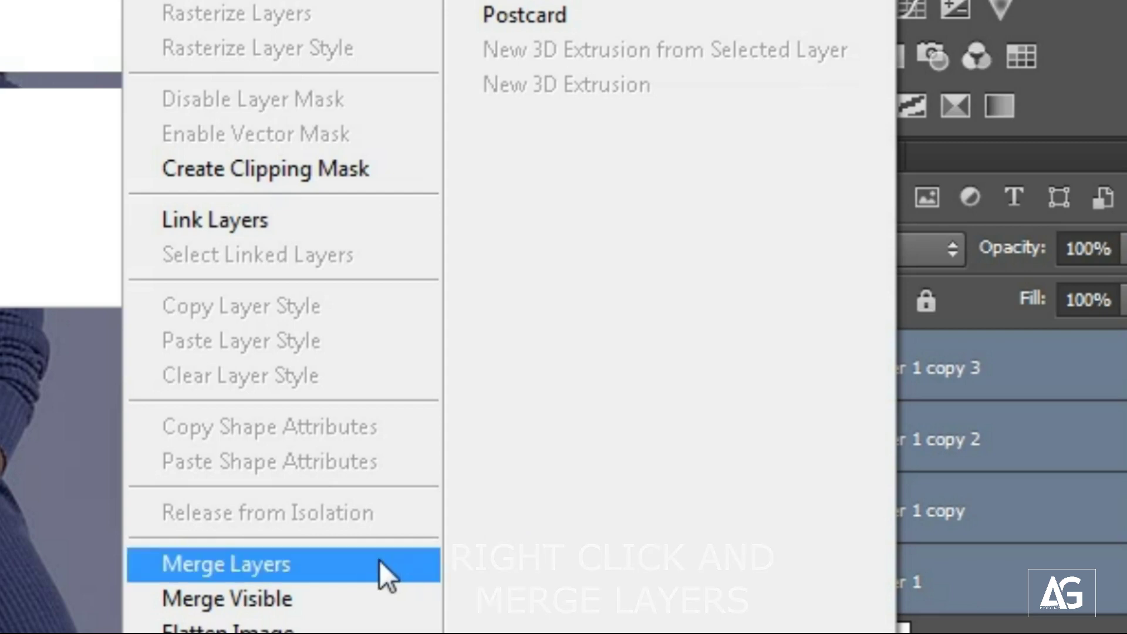
click(344, 573)
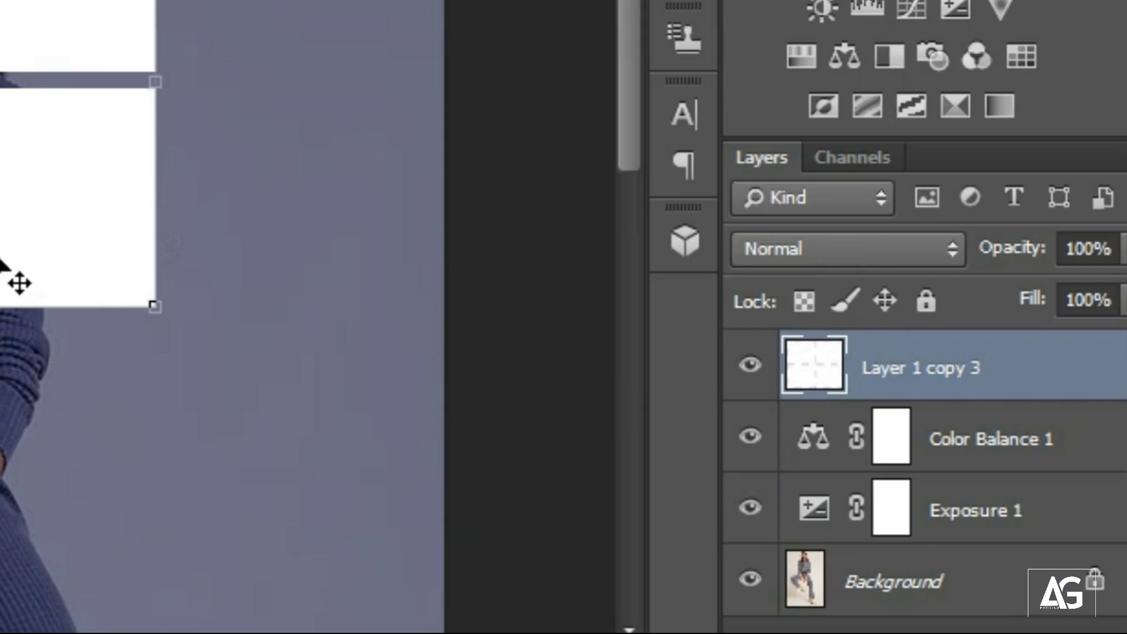
- Rotate the window grid about four degrees, skew its top-left corner down, and position it over the face
drag(3, 268, 530, 303)
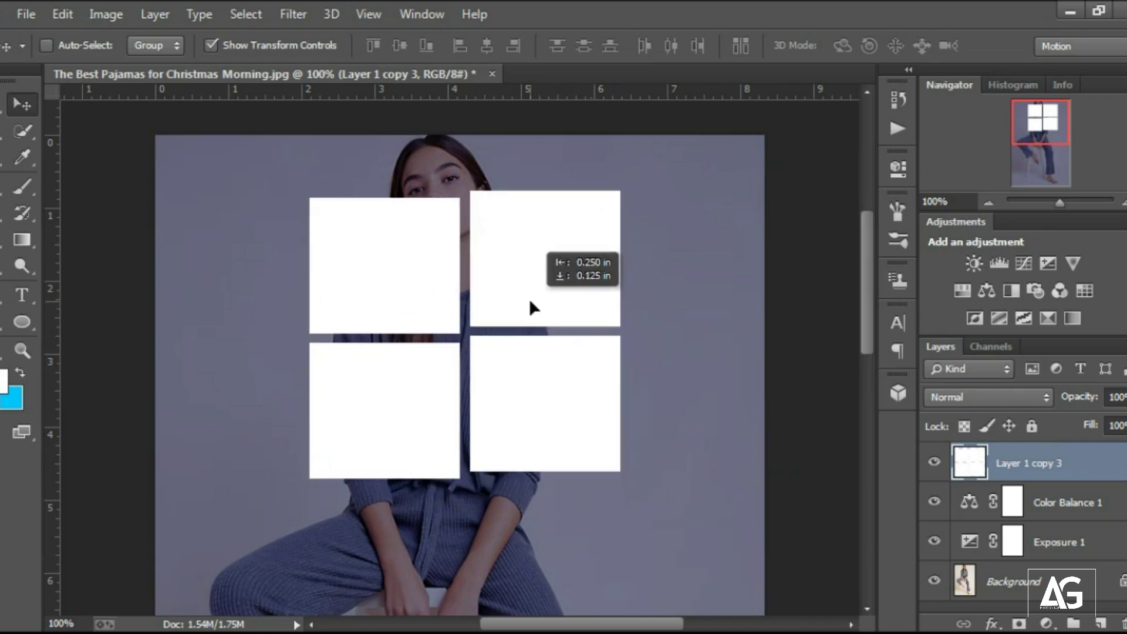
drag(530, 301, 530, 301)
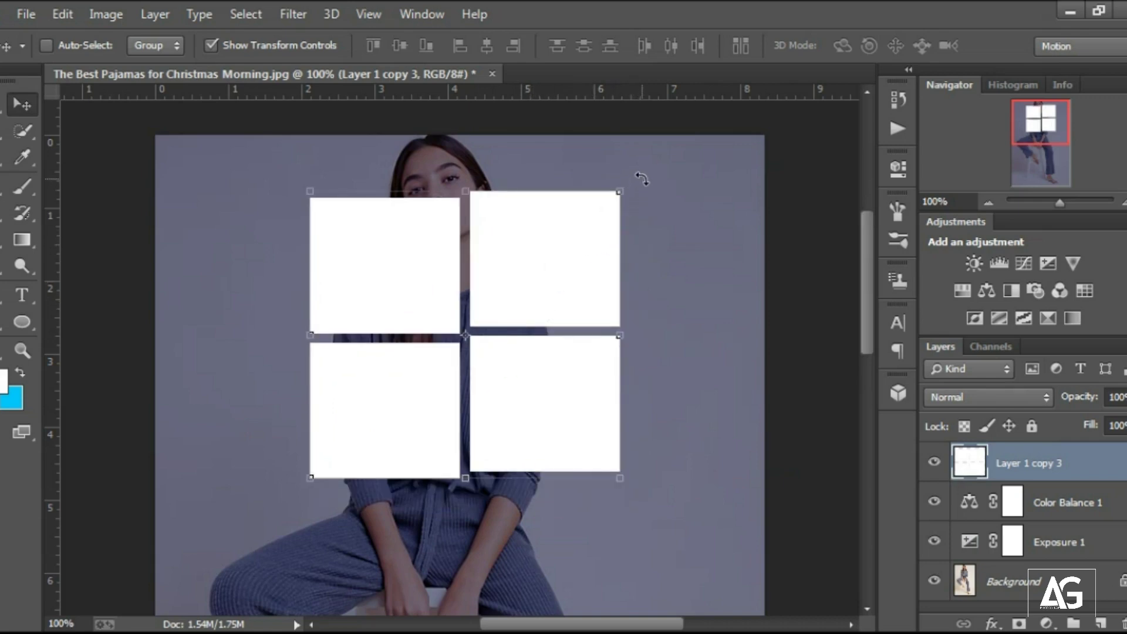
drag(641, 179, 637, 160)
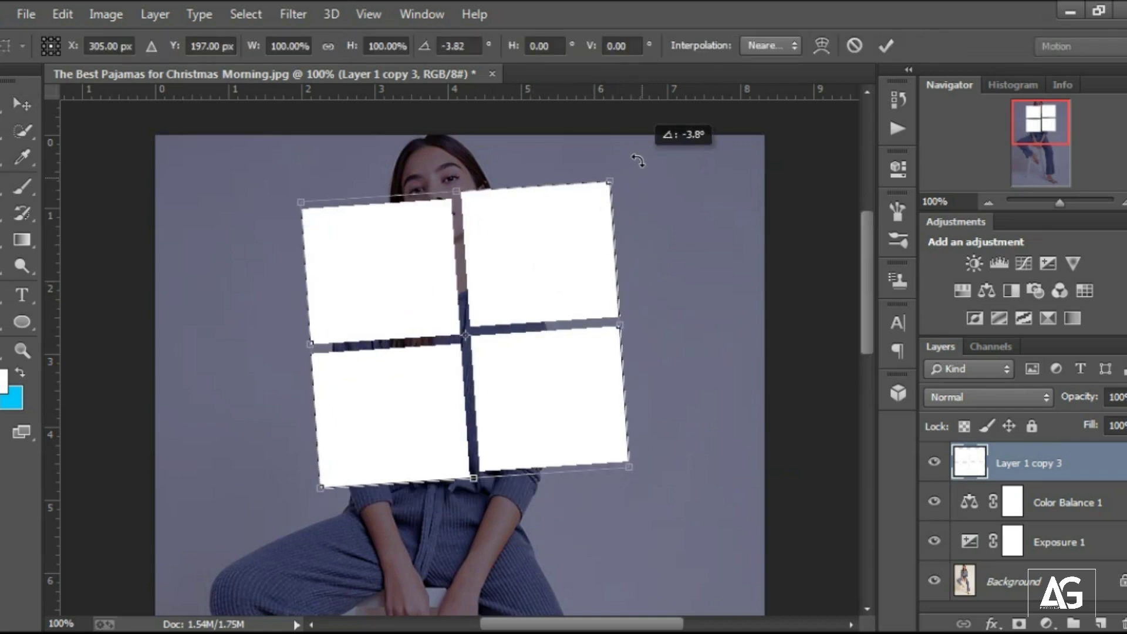
right_click(464, 339)
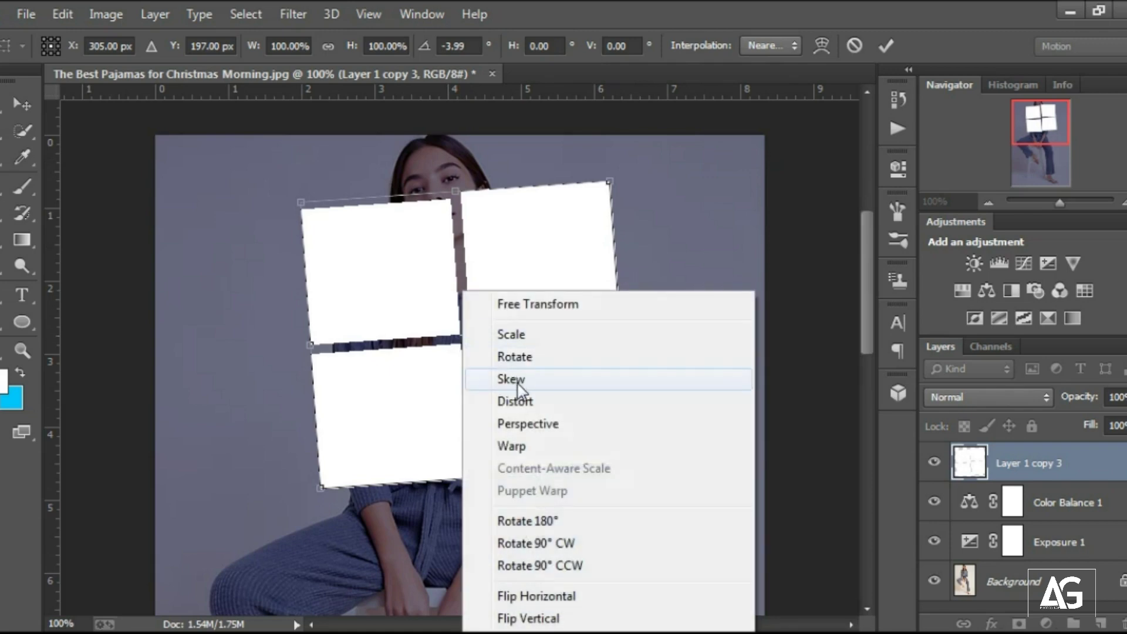
click(521, 382)
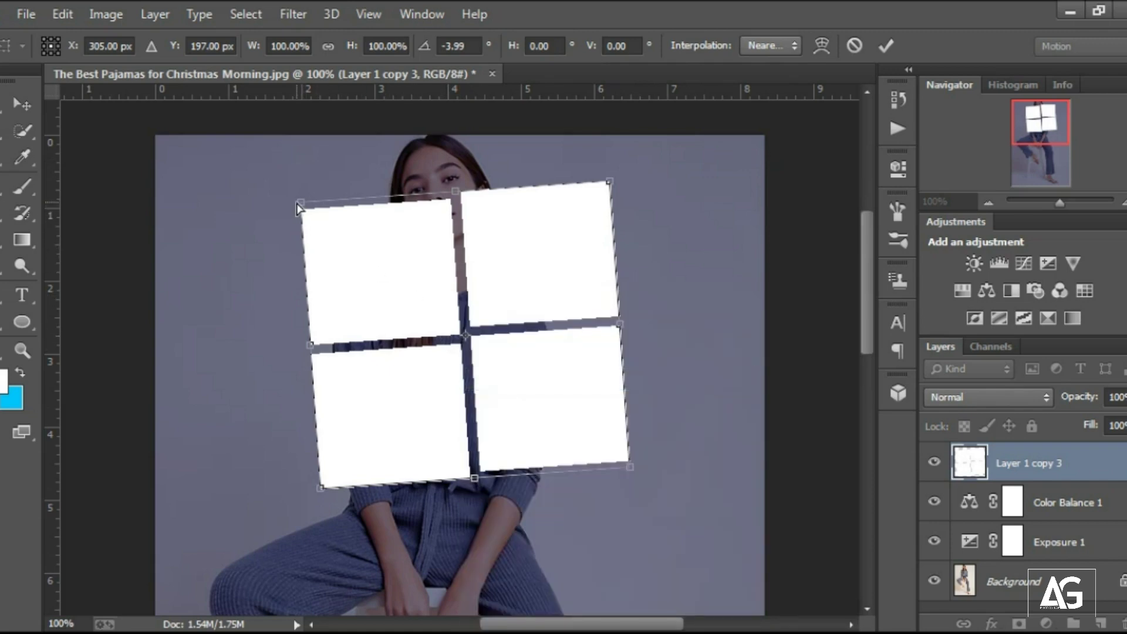
drag(298, 209, 301, 223)
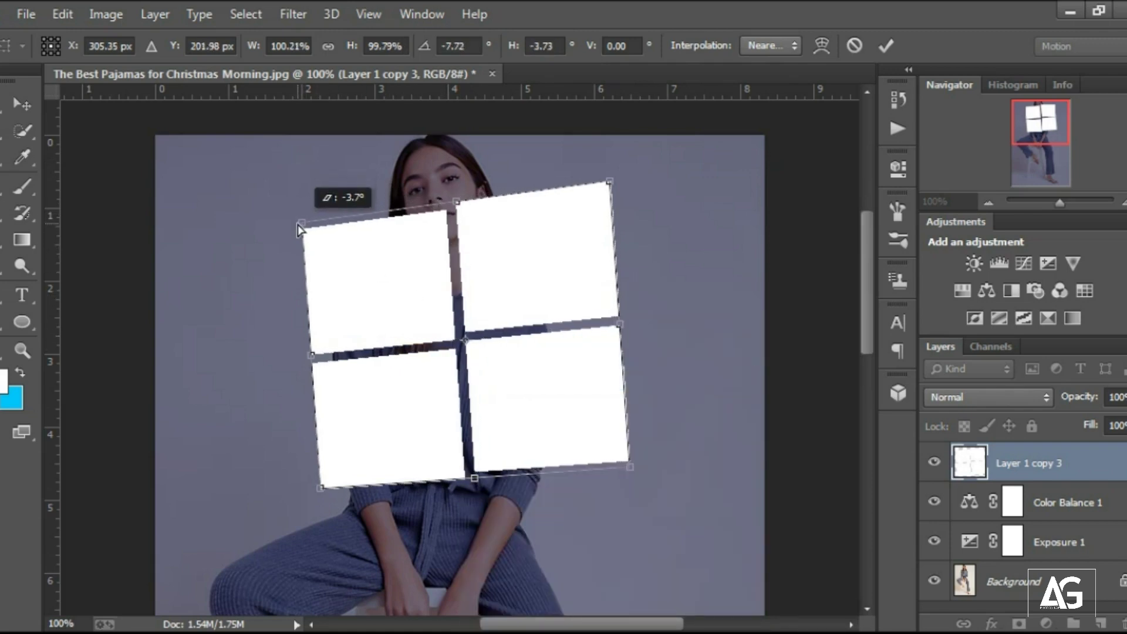
drag(541, 271, 529, 226)
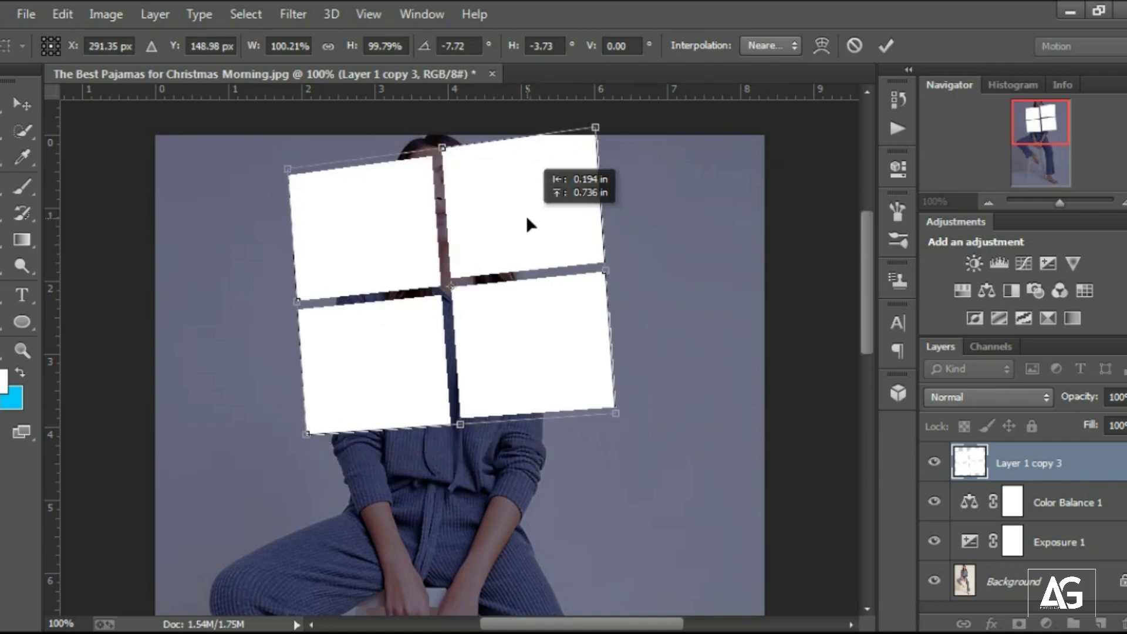
drag(527, 234, 527, 234)
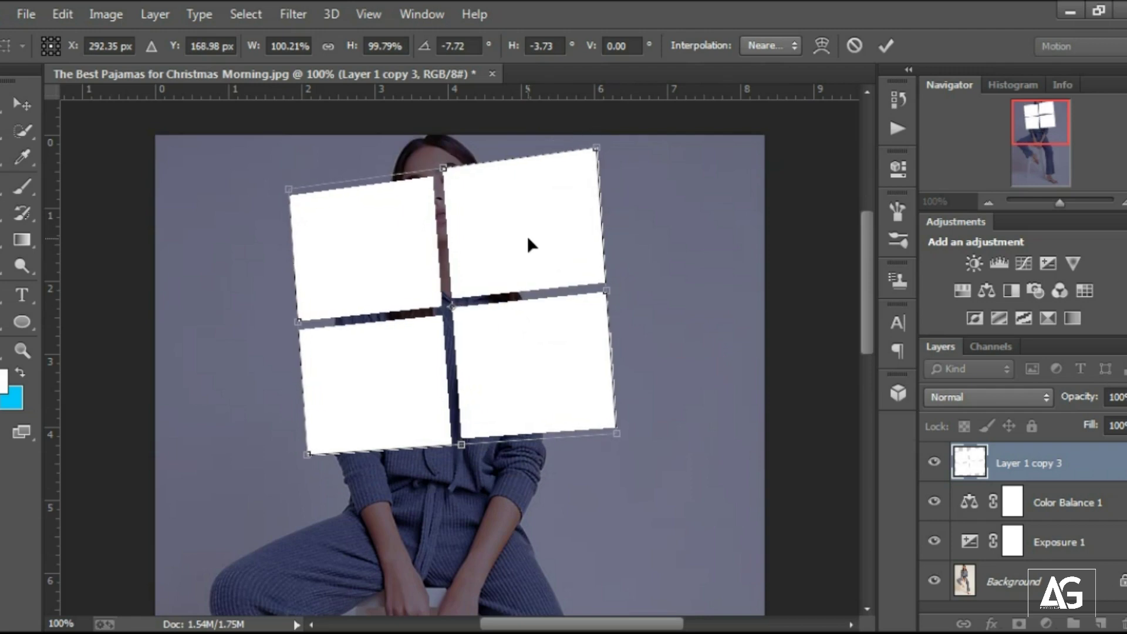
click(887, 47)
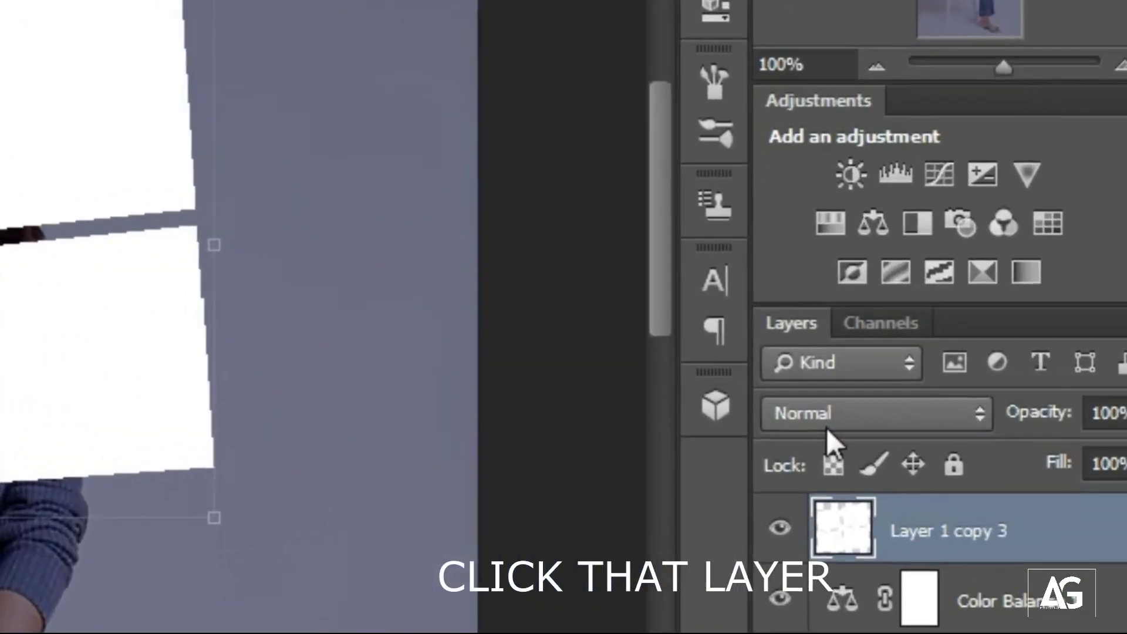
- Set Layer 1 copy 3's blend mode to Overlay and bring up the Filter menu
click(854, 418)
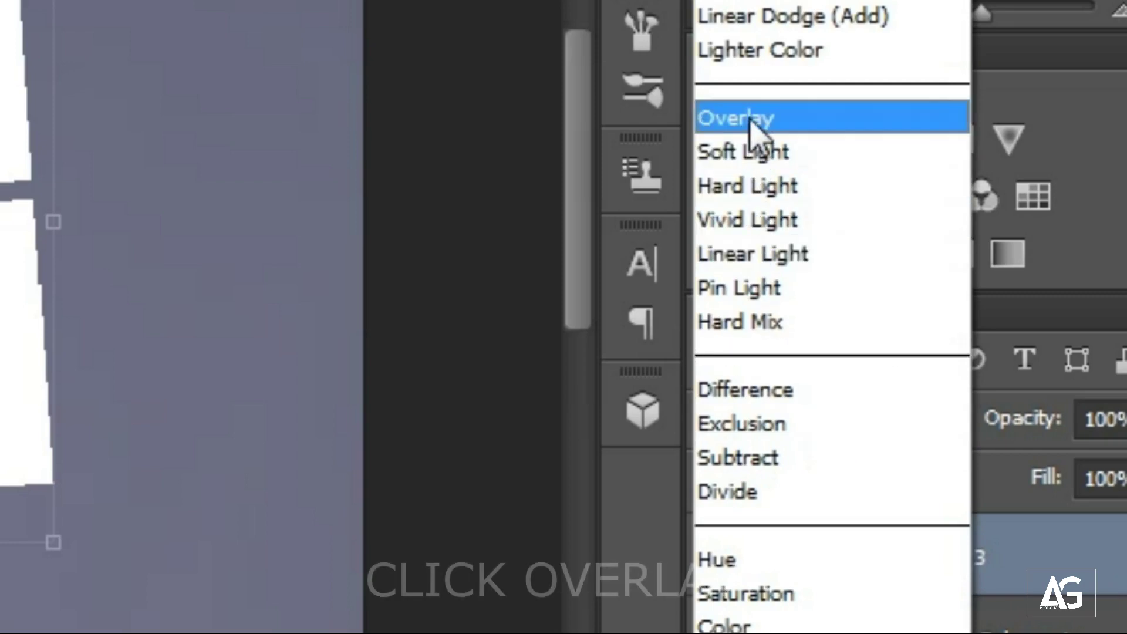
click(753, 126)
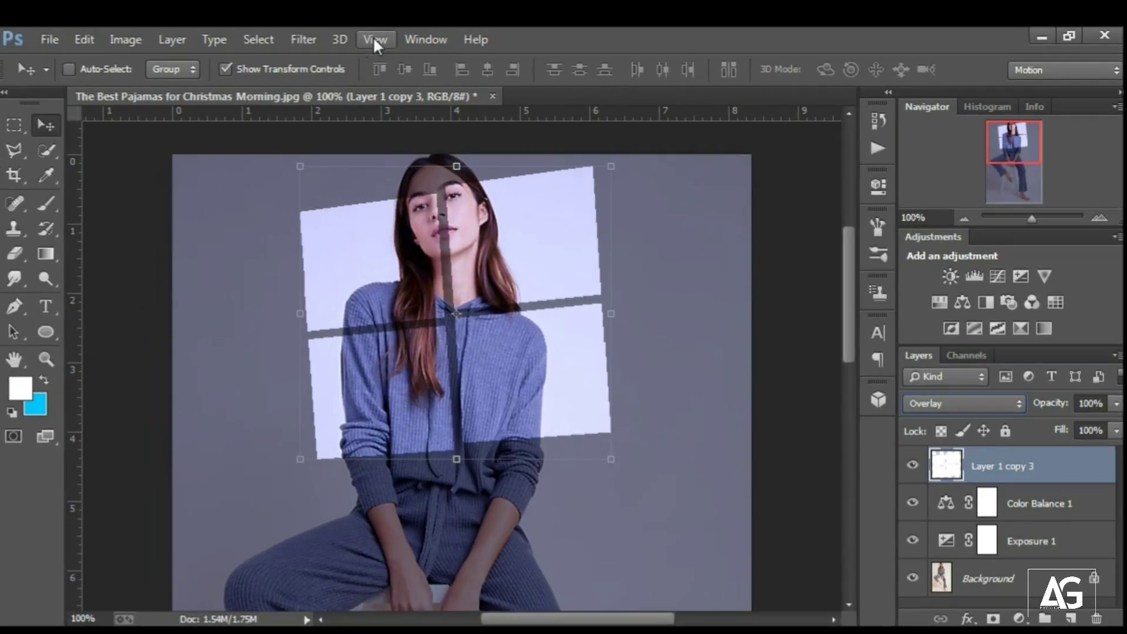
click(297, 35)
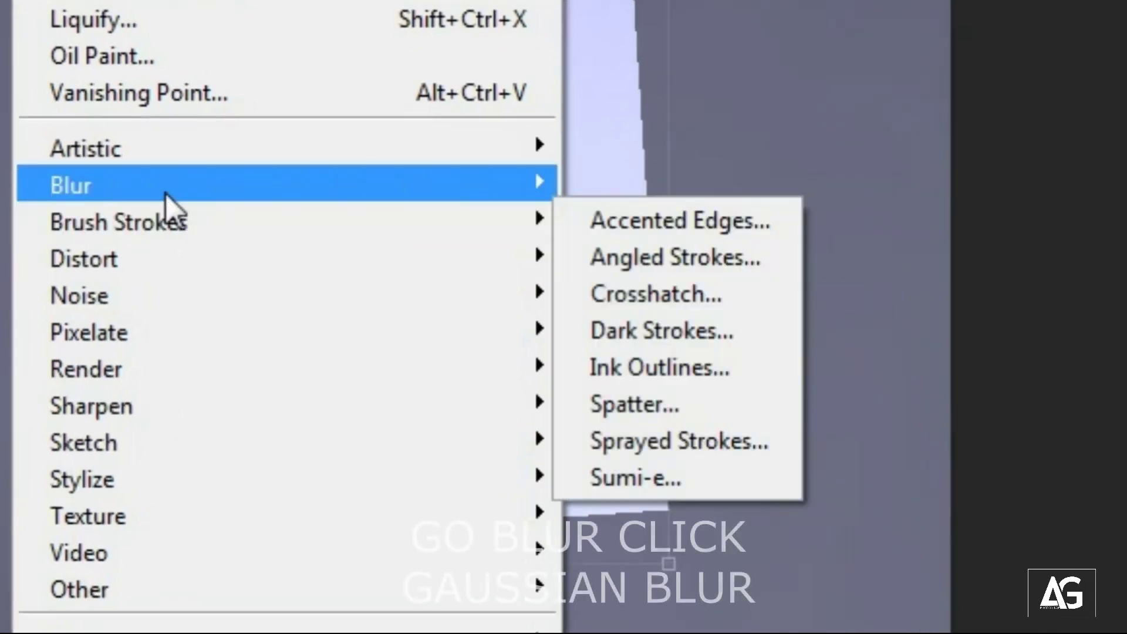
mouse_move(315, 259)
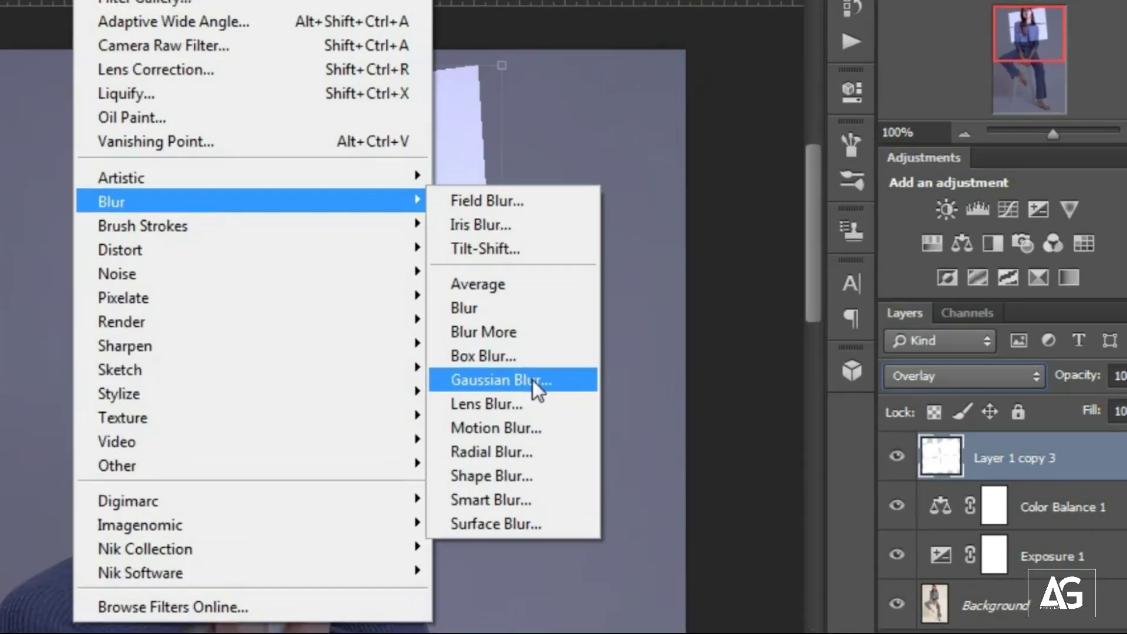
- Apply a 3.3-pixel Gaussian Blur to the window layer and zoom out to the whole image
click(533, 379)
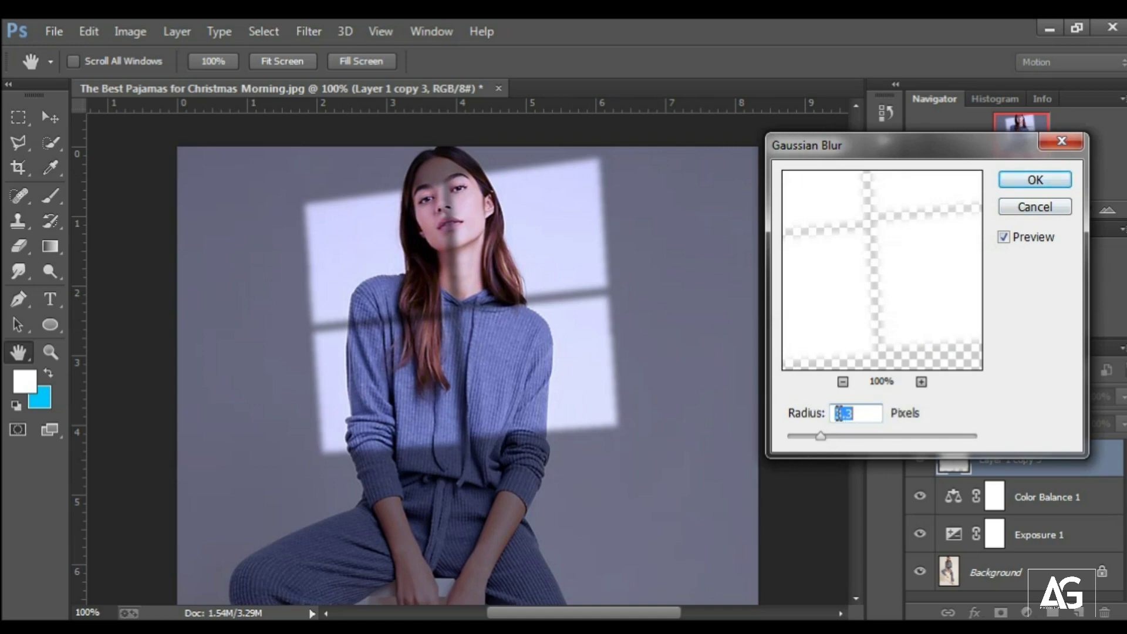
click(1034, 181)
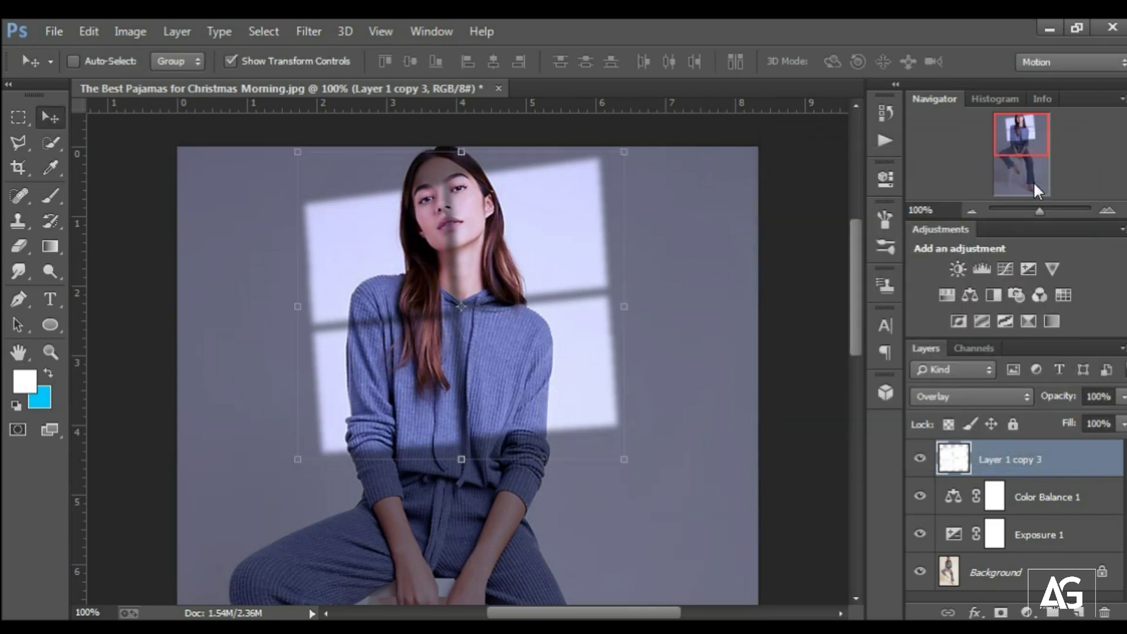
drag(1035, 210, 1030, 207)
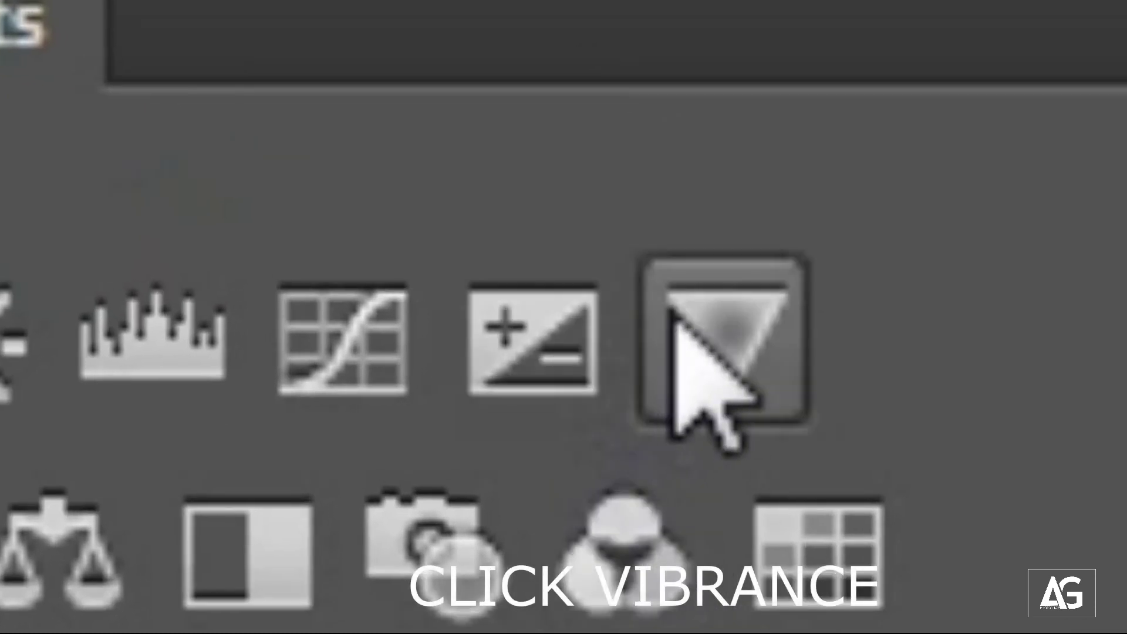
- Add a Vibrance adjustment layer with Vibrance +47 and Saturation +26
click(676, 317)
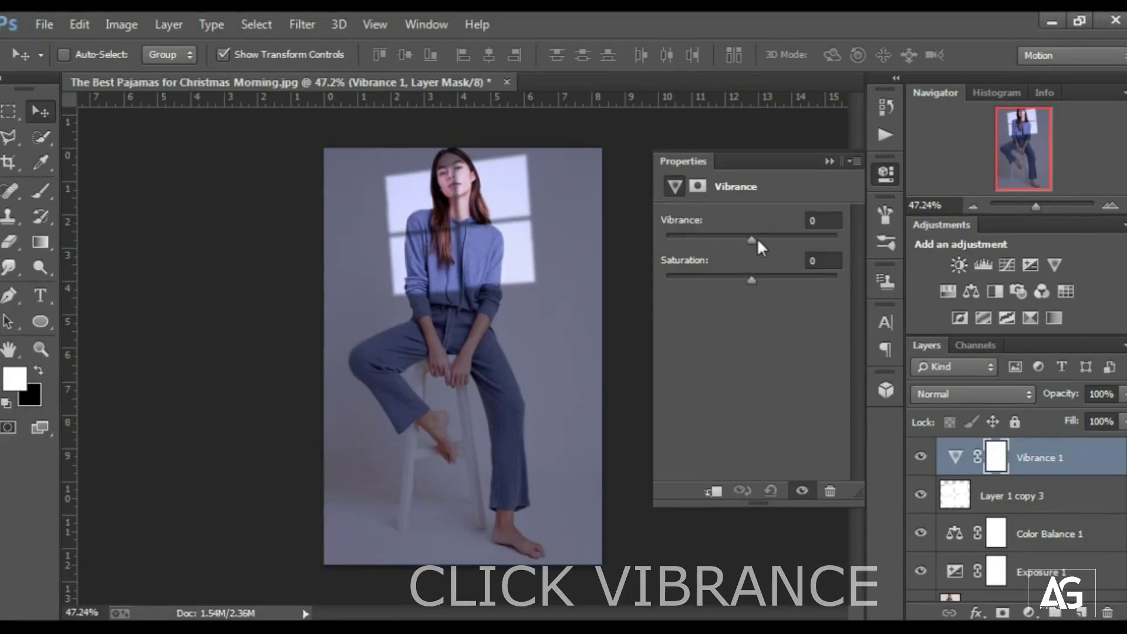
drag(756, 238, 808, 238)
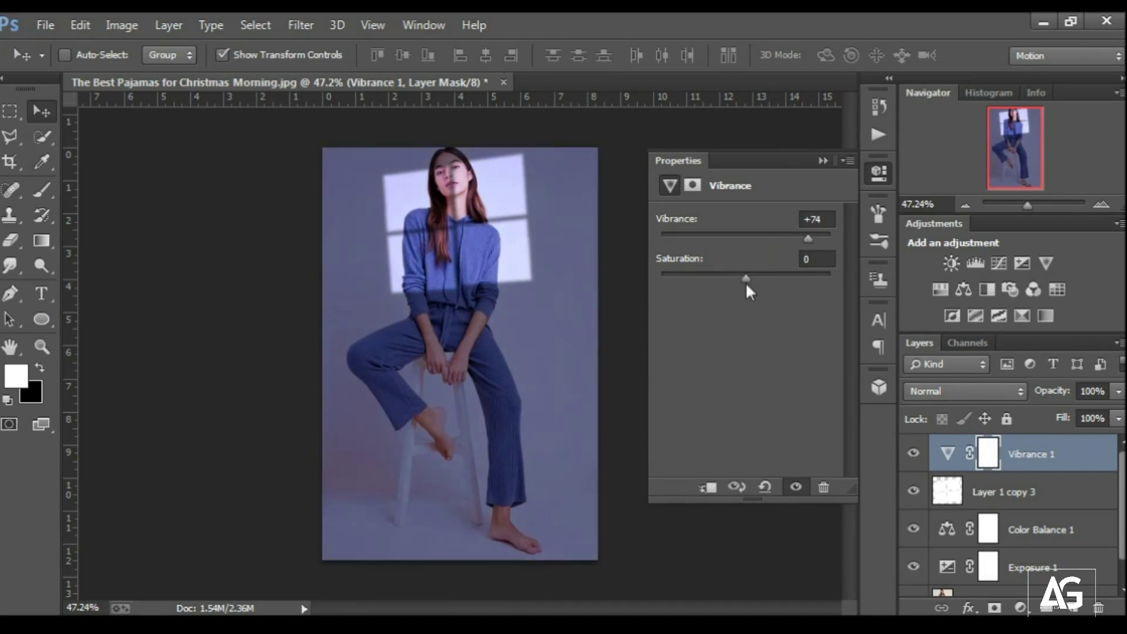
drag(745, 276, 768, 276)
click(822, 162)
drag(1028, 204, 1038, 204)
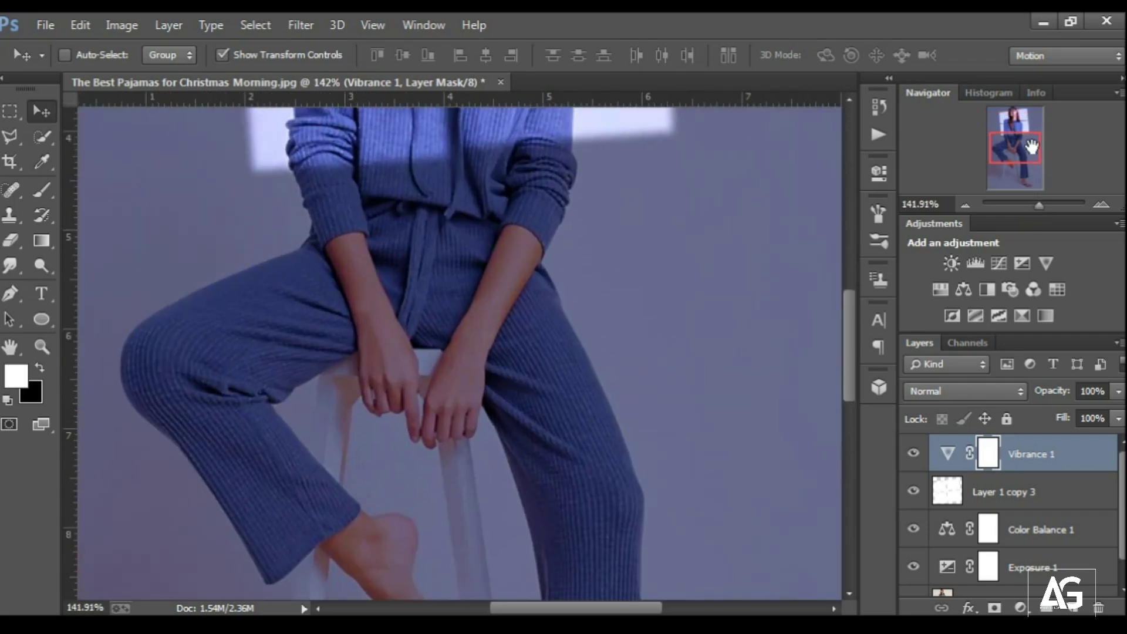
drag(1032, 147, 1032, 117)
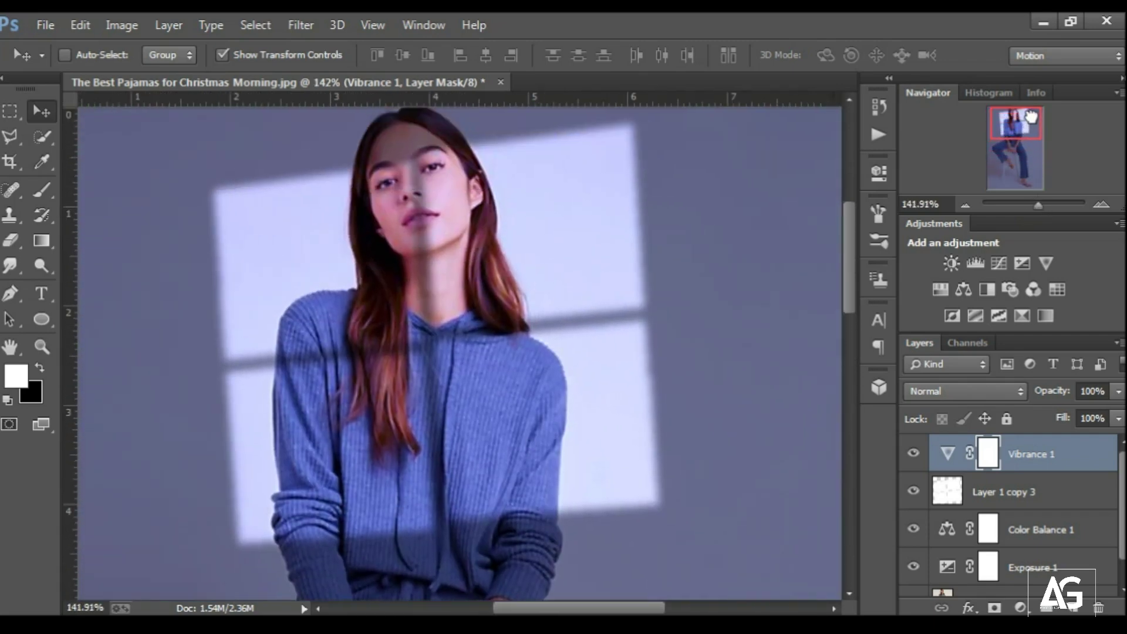
mouse_move(1031, 117)
mouse_down()
mouse_move(1020, 121)
mouse_move(1019, 160)
mouse_move(1020, 120)
mouse_up()
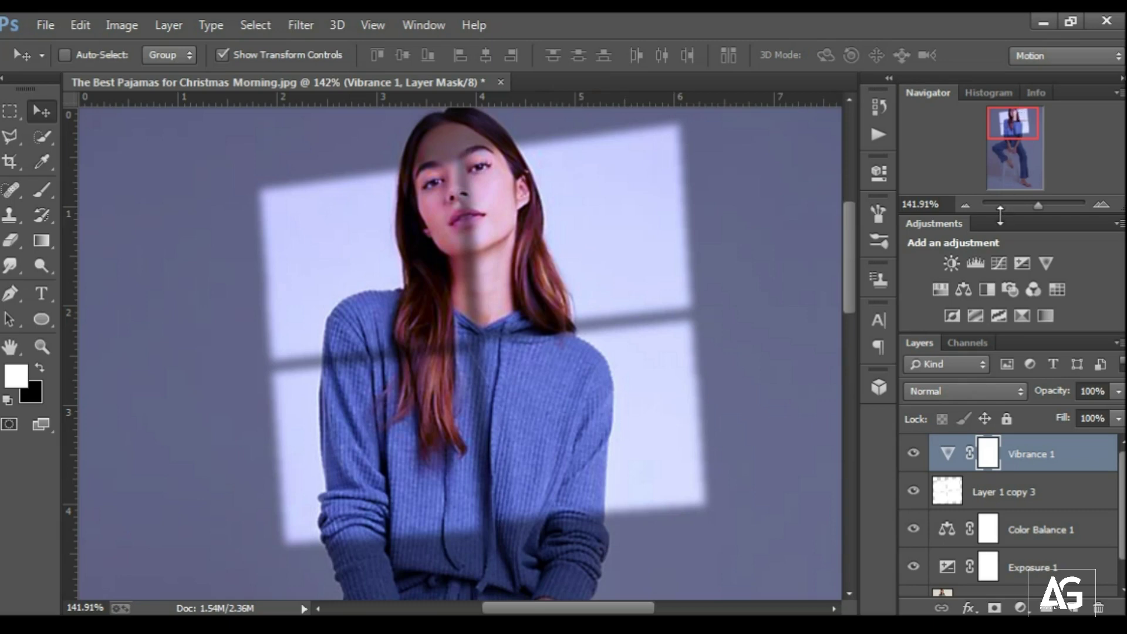
drag(1035, 203, 1033, 205)
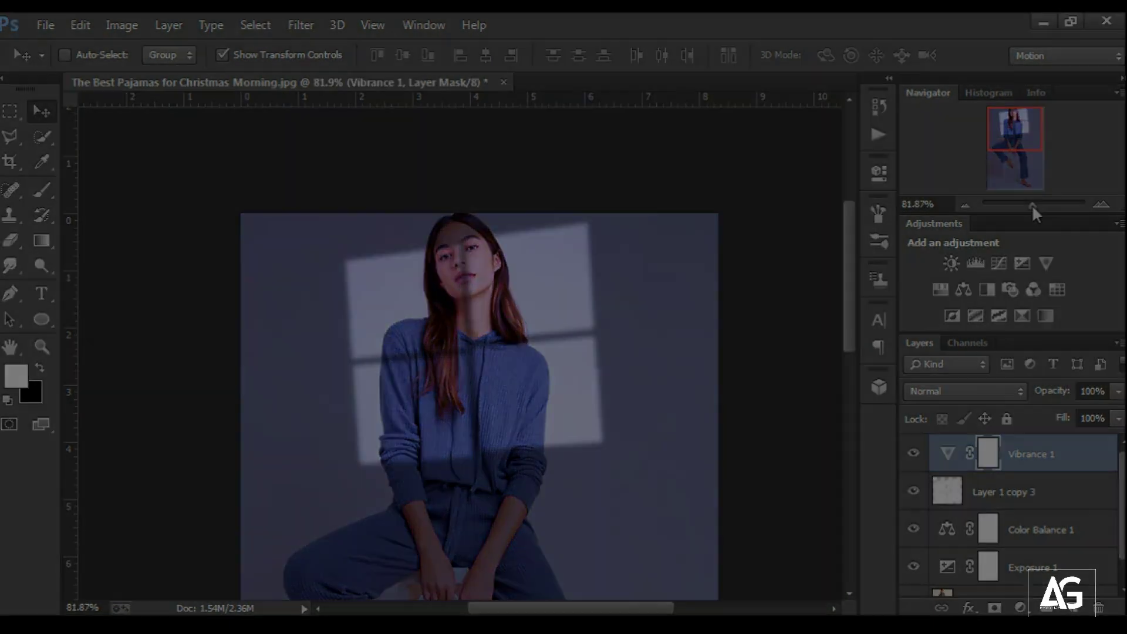